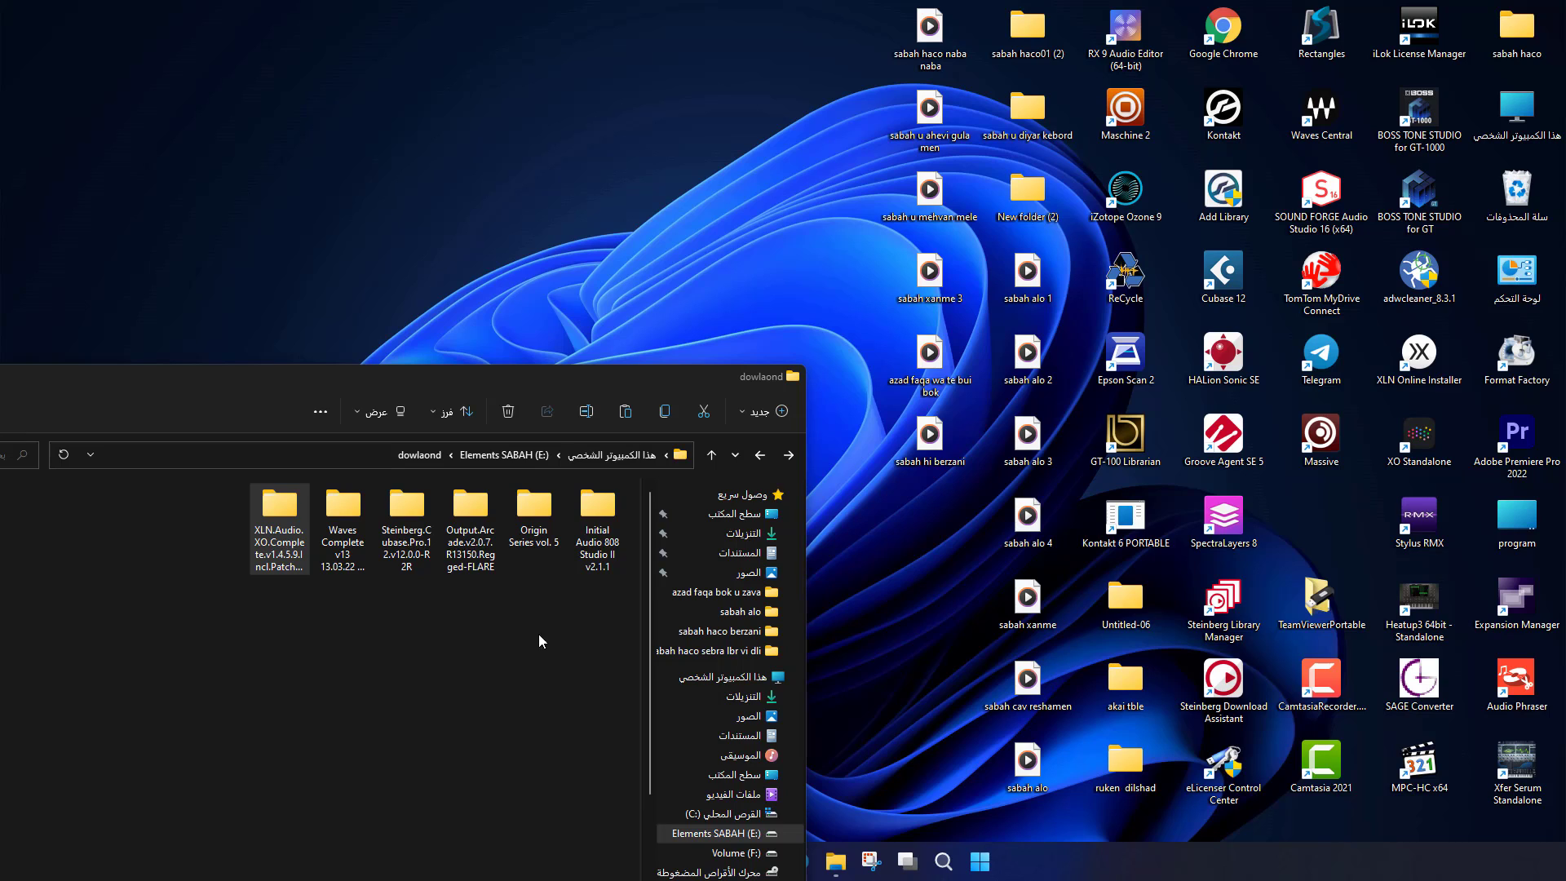
# Step: Launch XO Standalone, dismiss its welcome message and reposition the window on the desktop
pyautogui.click(1422, 439)
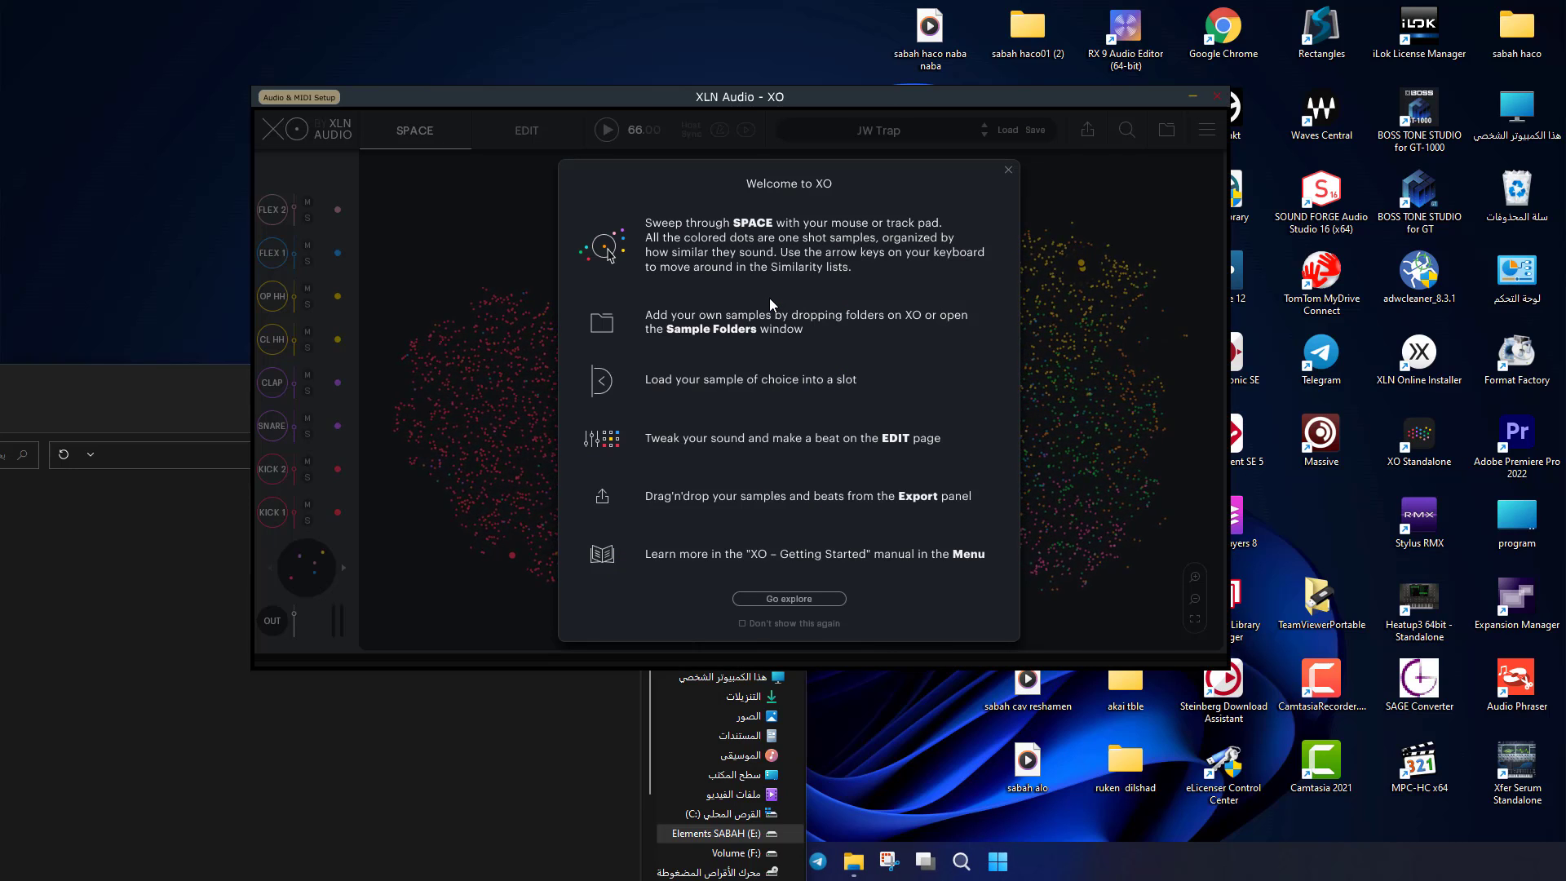
pyautogui.click(804, 599)
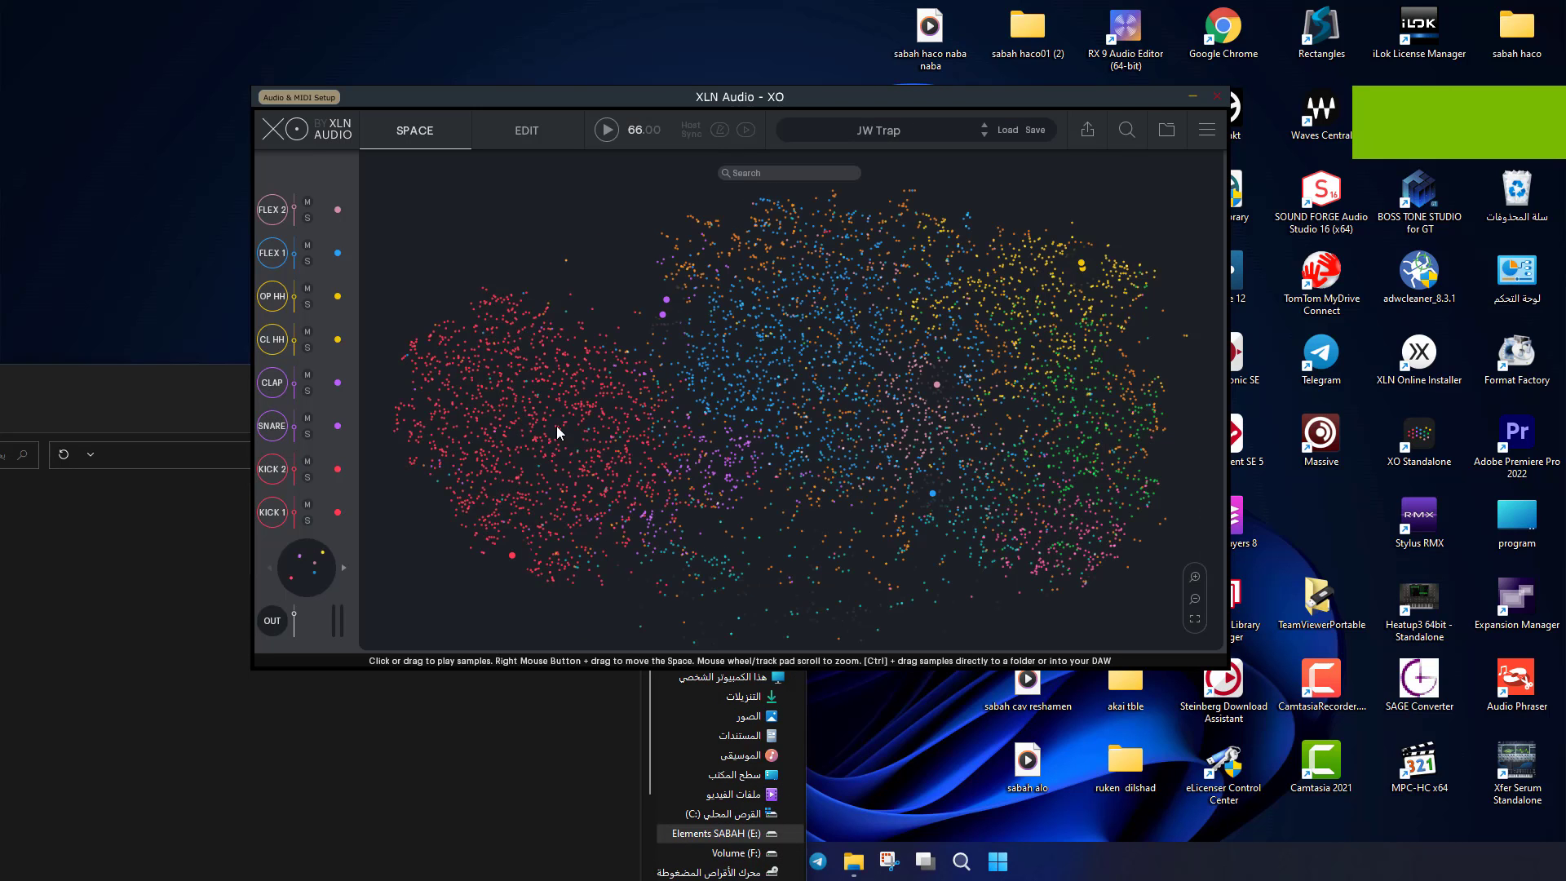
pyautogui.moveTo(1003, 97); pyautogui.dragTo(846, 87)
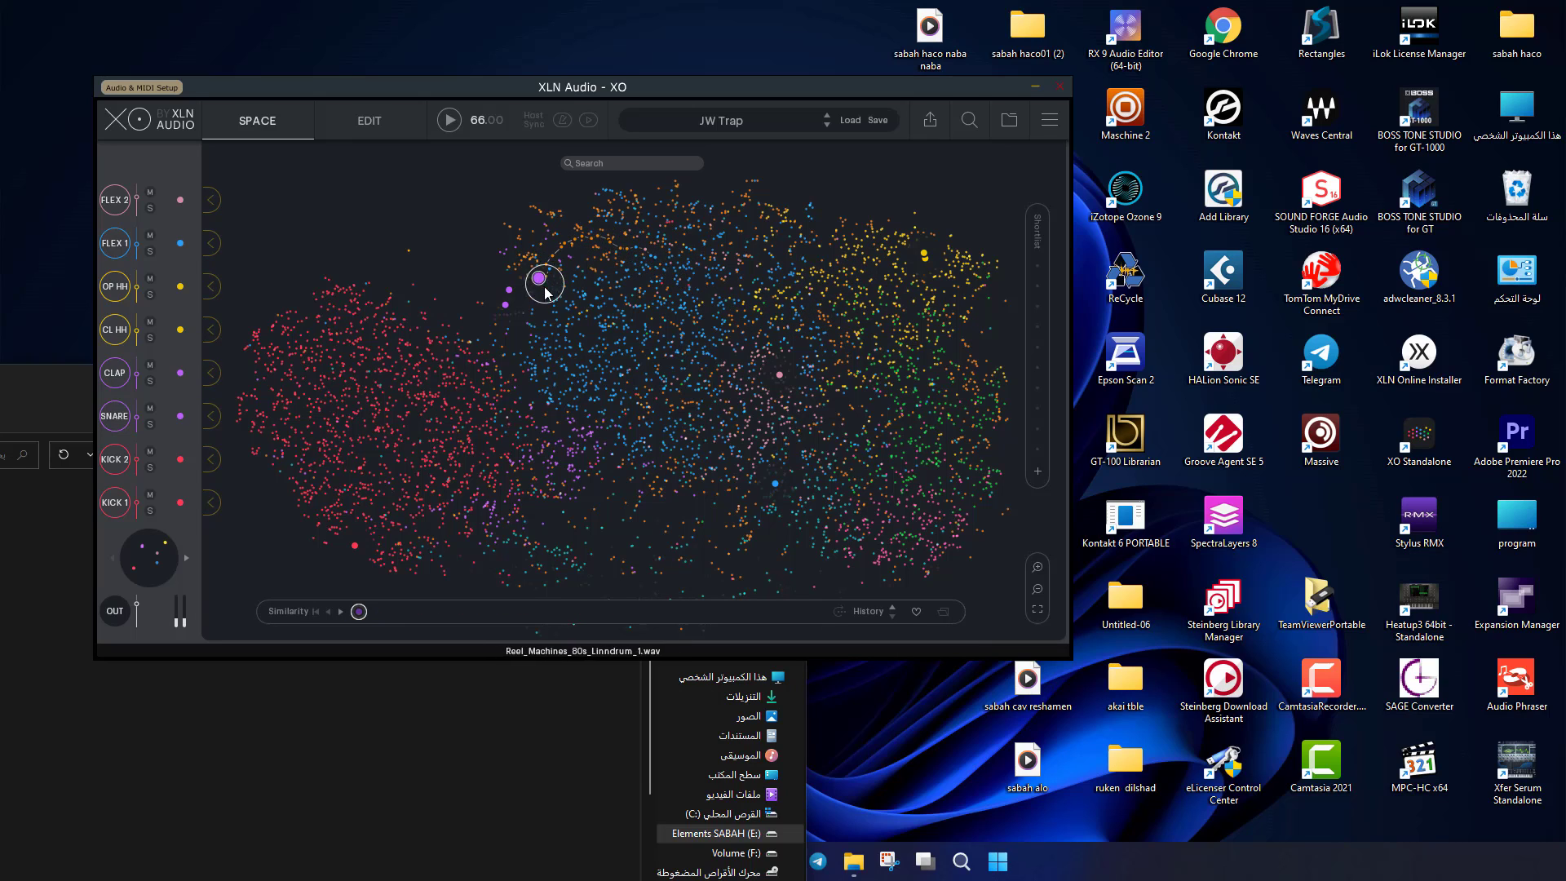
# Step: Audition samples across the SPACE map by sweeping through the purple, blue and red clusters
pyautogui.moveTo(503, 317); pyautogui.dragTo(592, 555)
pyautogui.moveTo(761, 542); pyautogui.dragTo(614, 355)
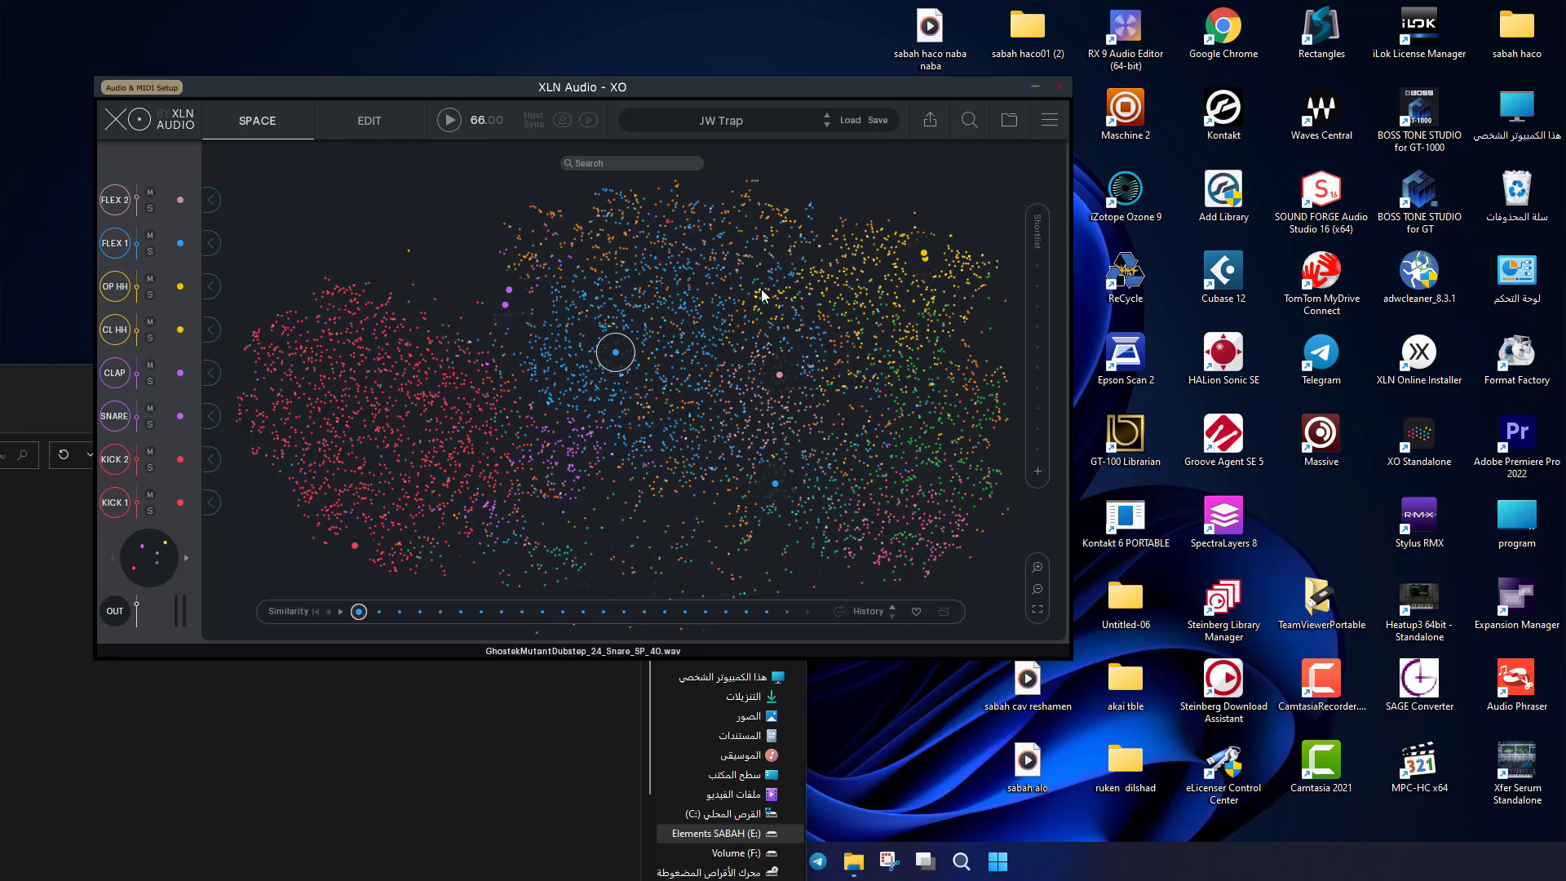
pyautogui.moveTo(615, 356); pyautogui.dragTo(386, 410)
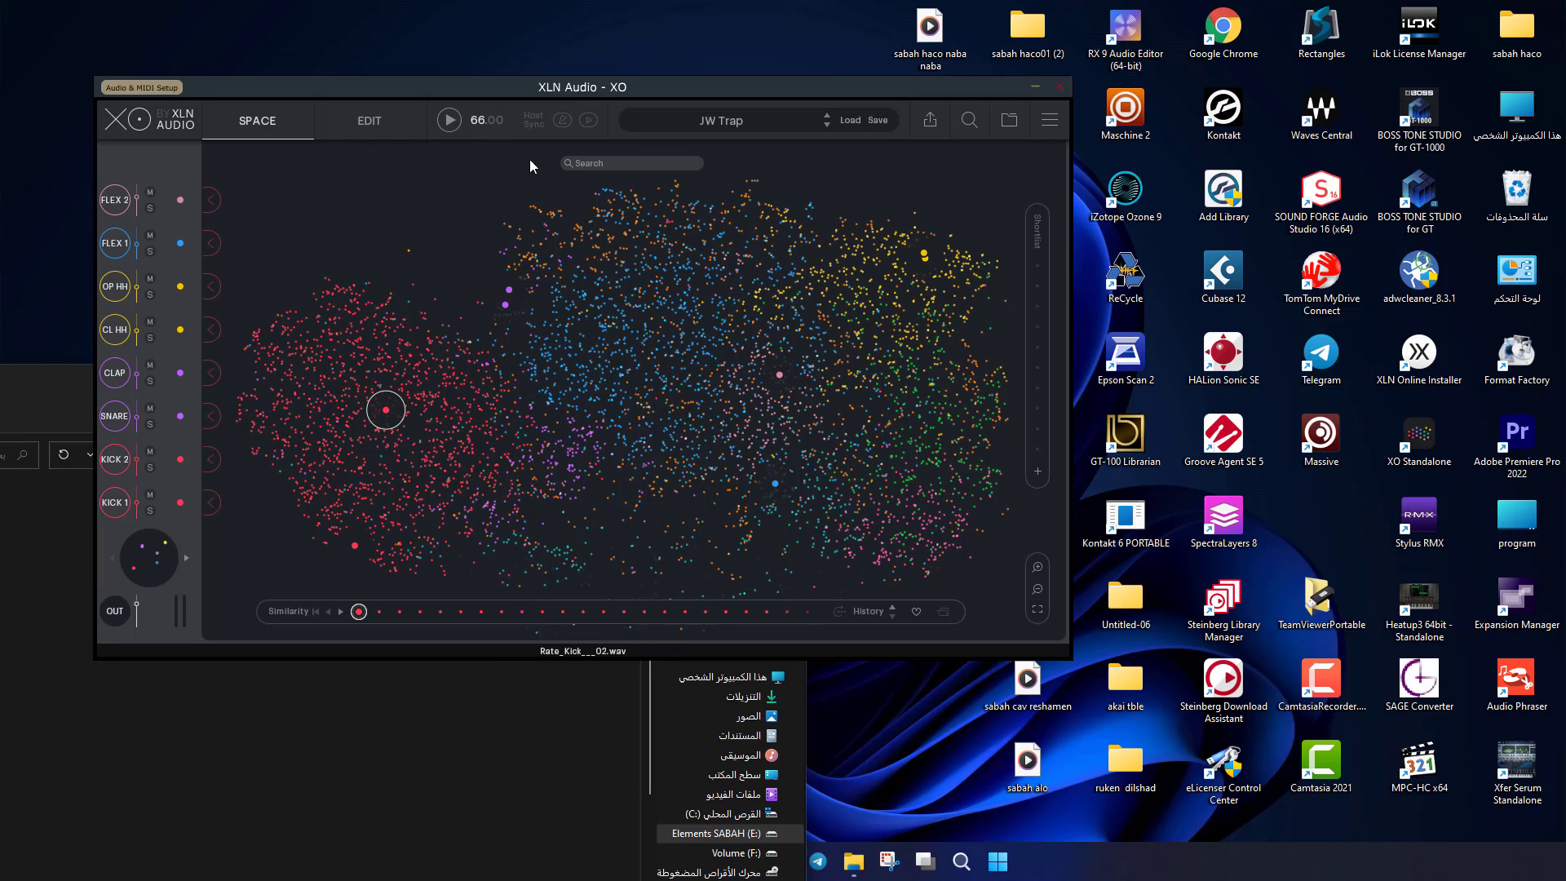
# Step: Play the JW Trap beat, switch to the Jurking preset during playback and stop it
pyautogui.click(450, 120)
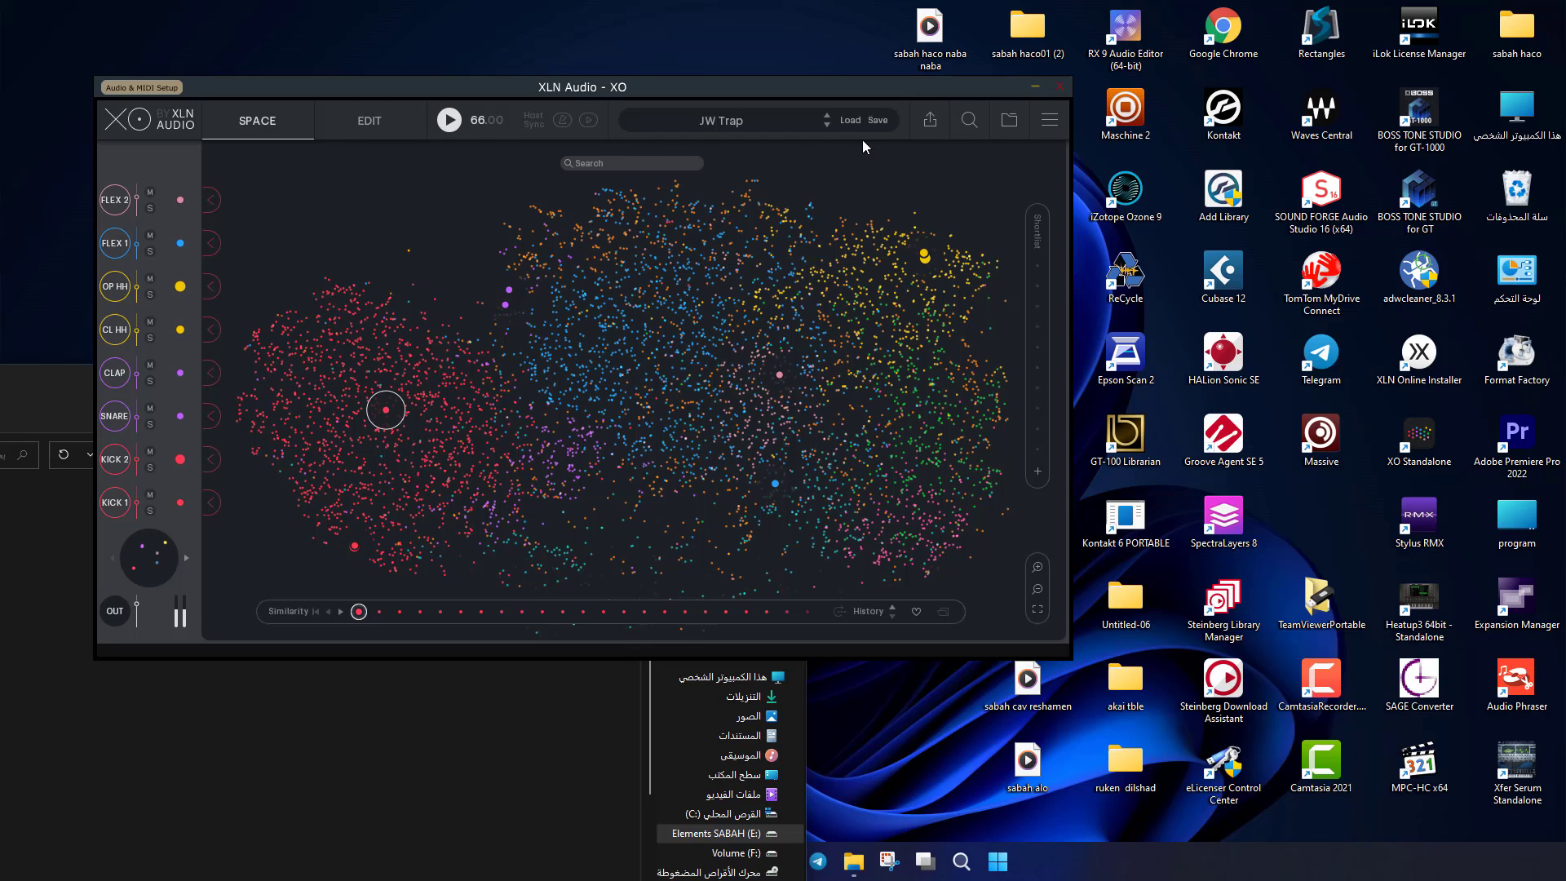
pyautogui.click(453, 121)
pyautogui.click(452, 120)
pyautogui.click(825, 114)
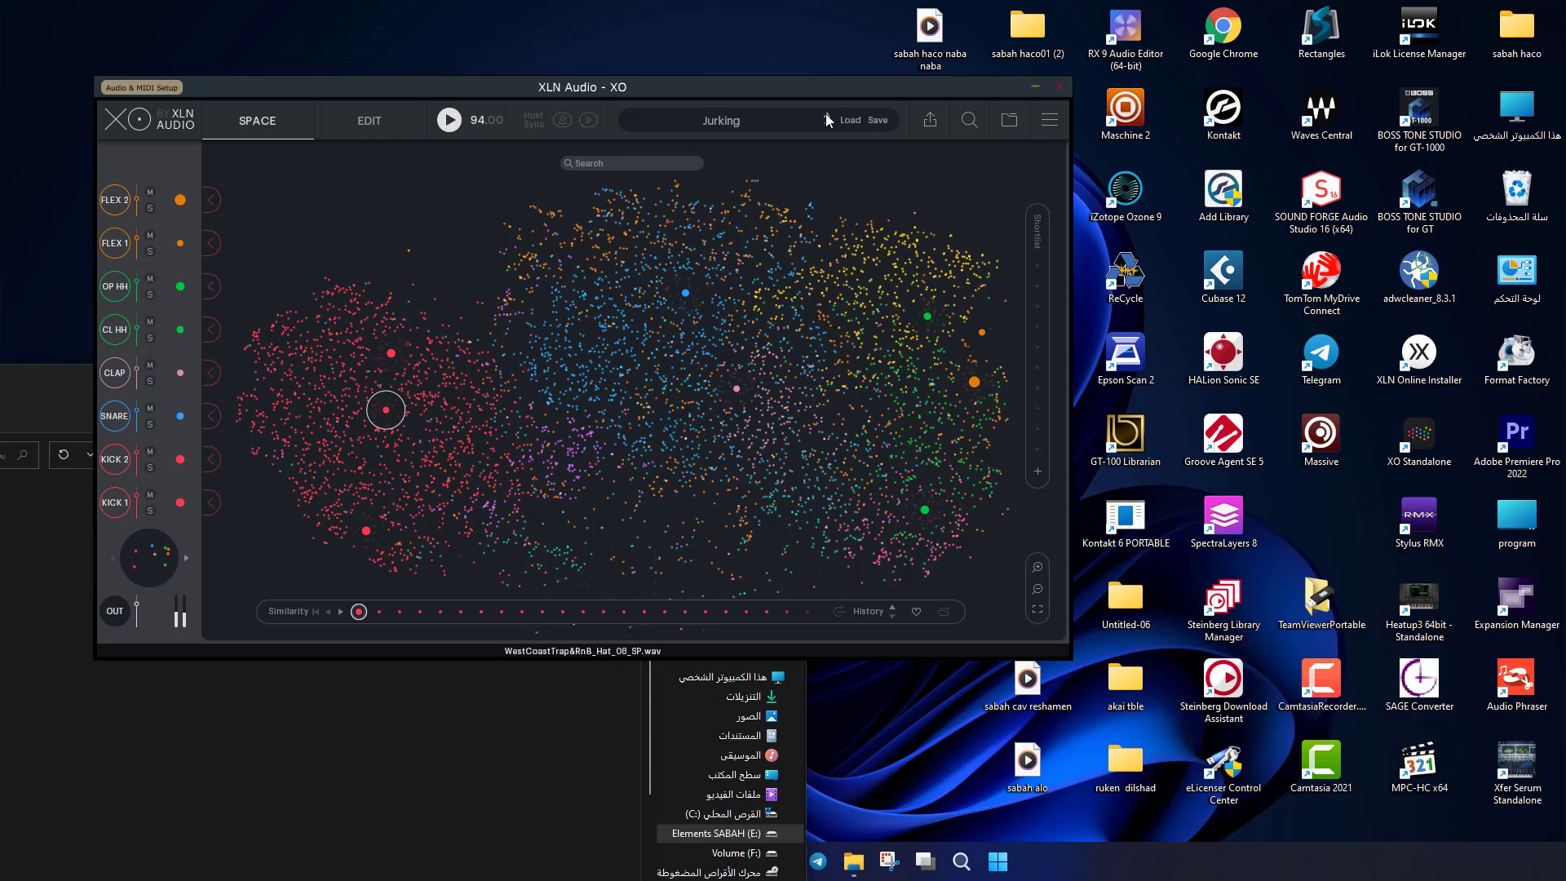
pyautogui.click(450, 120)
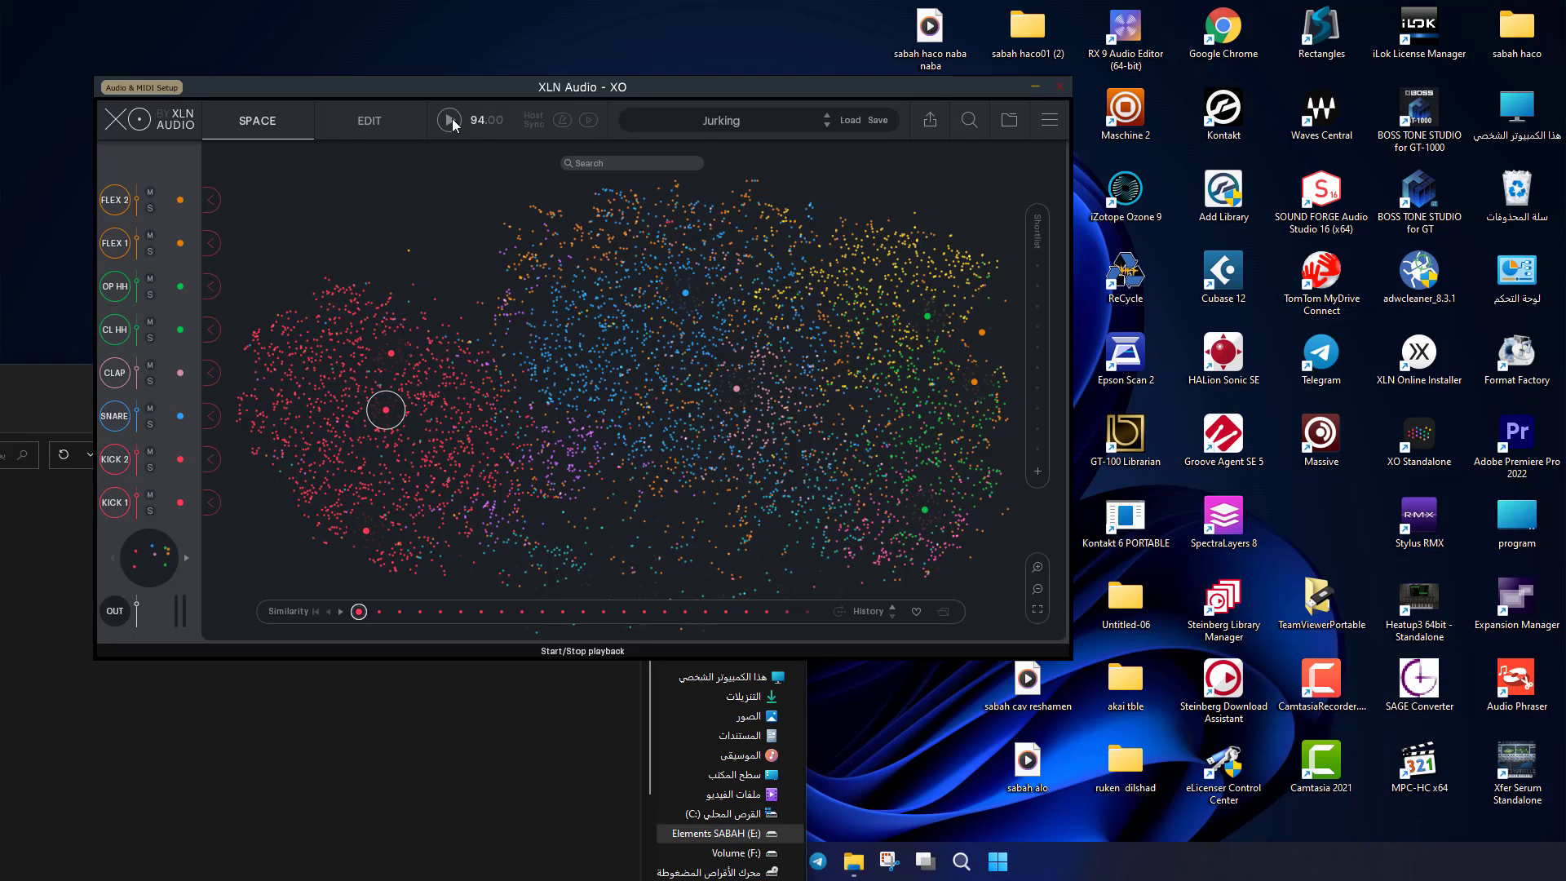
# Step: Swap the samples of the whole Jurking kit for similar ones six times in a row
pyautogui.click(185, 559)
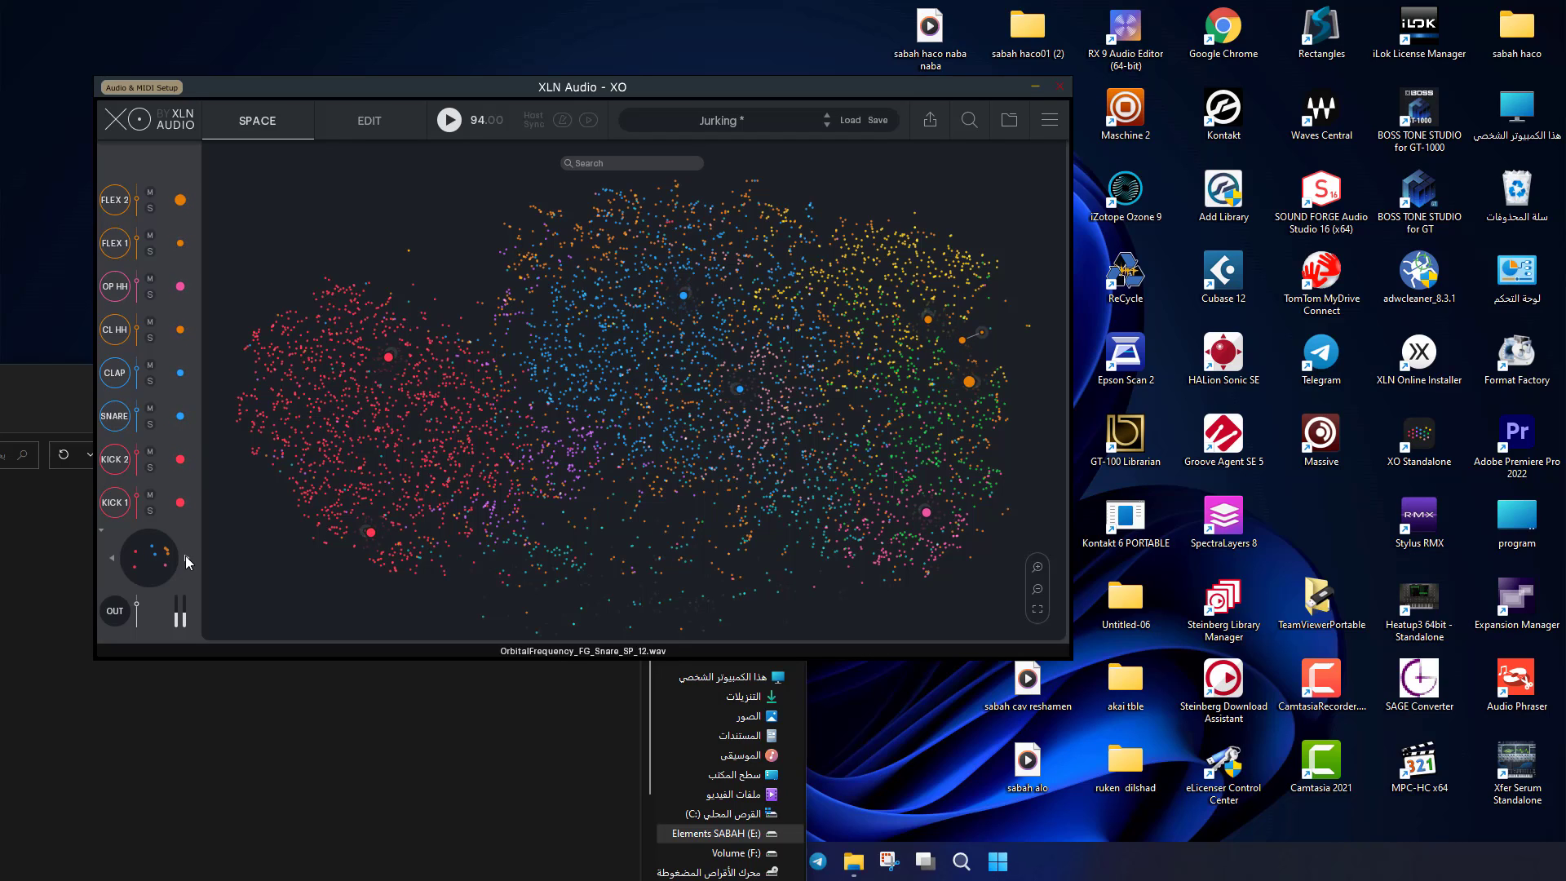
pyautogui.click(186, 561)
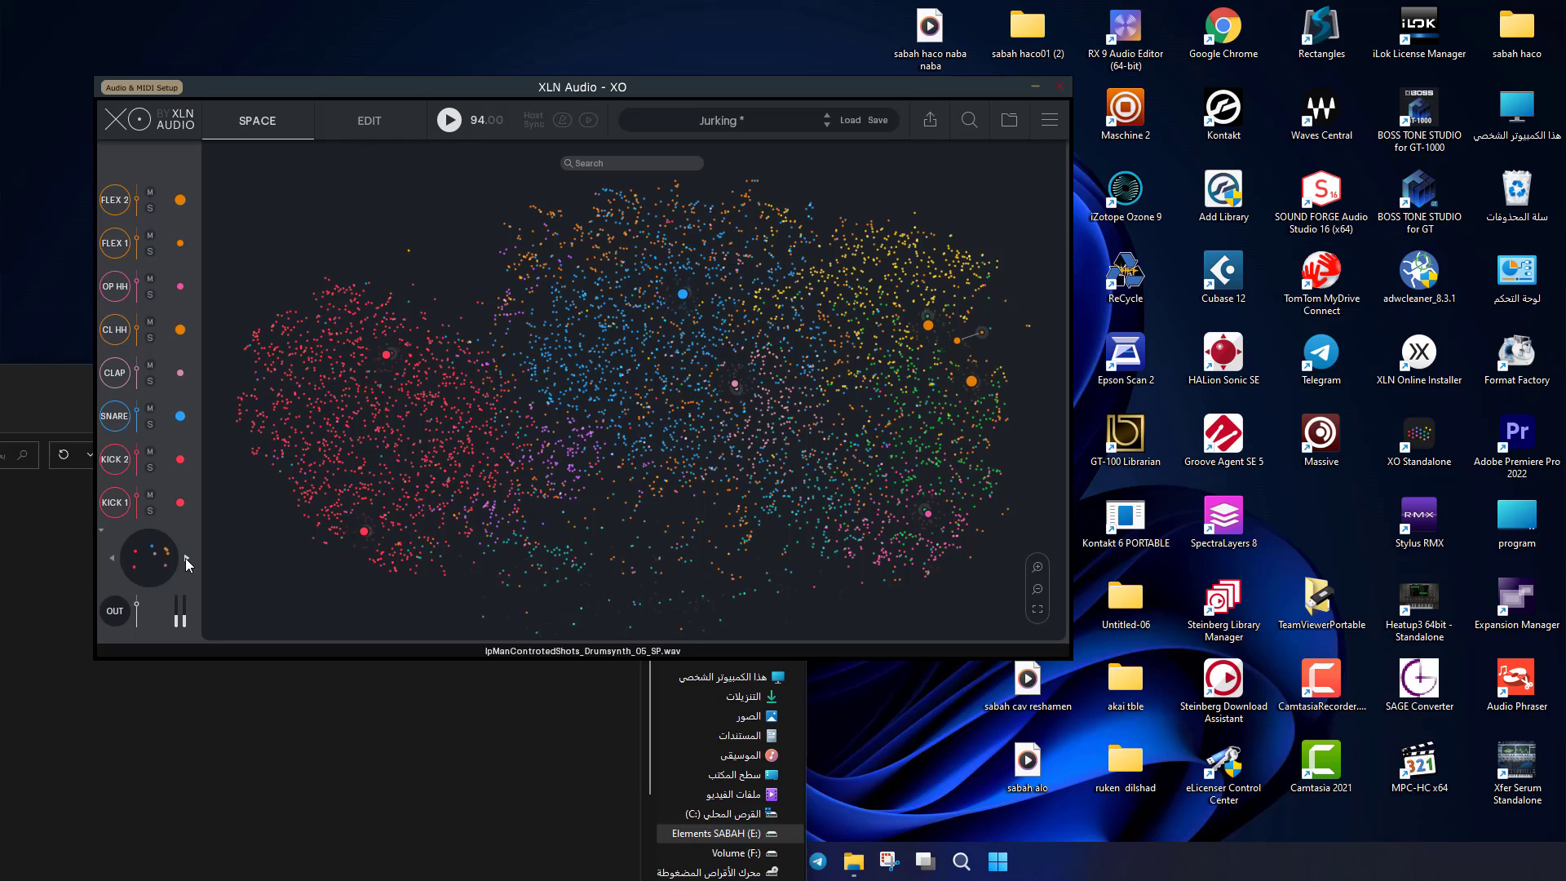
pyautogui.click(186, 561)
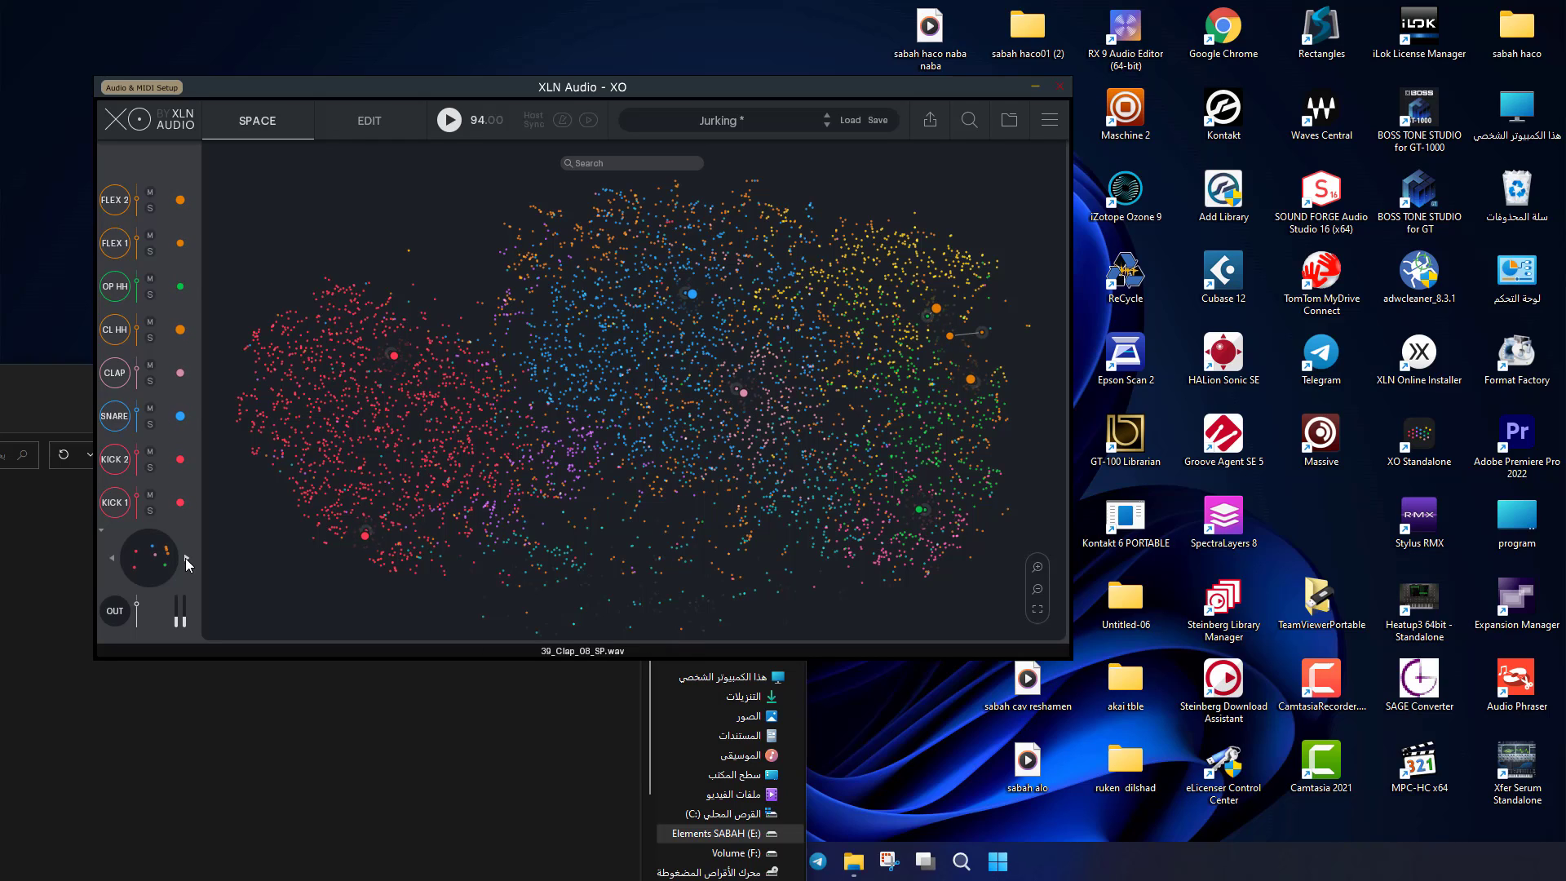
pyautogui.click(186, 561)
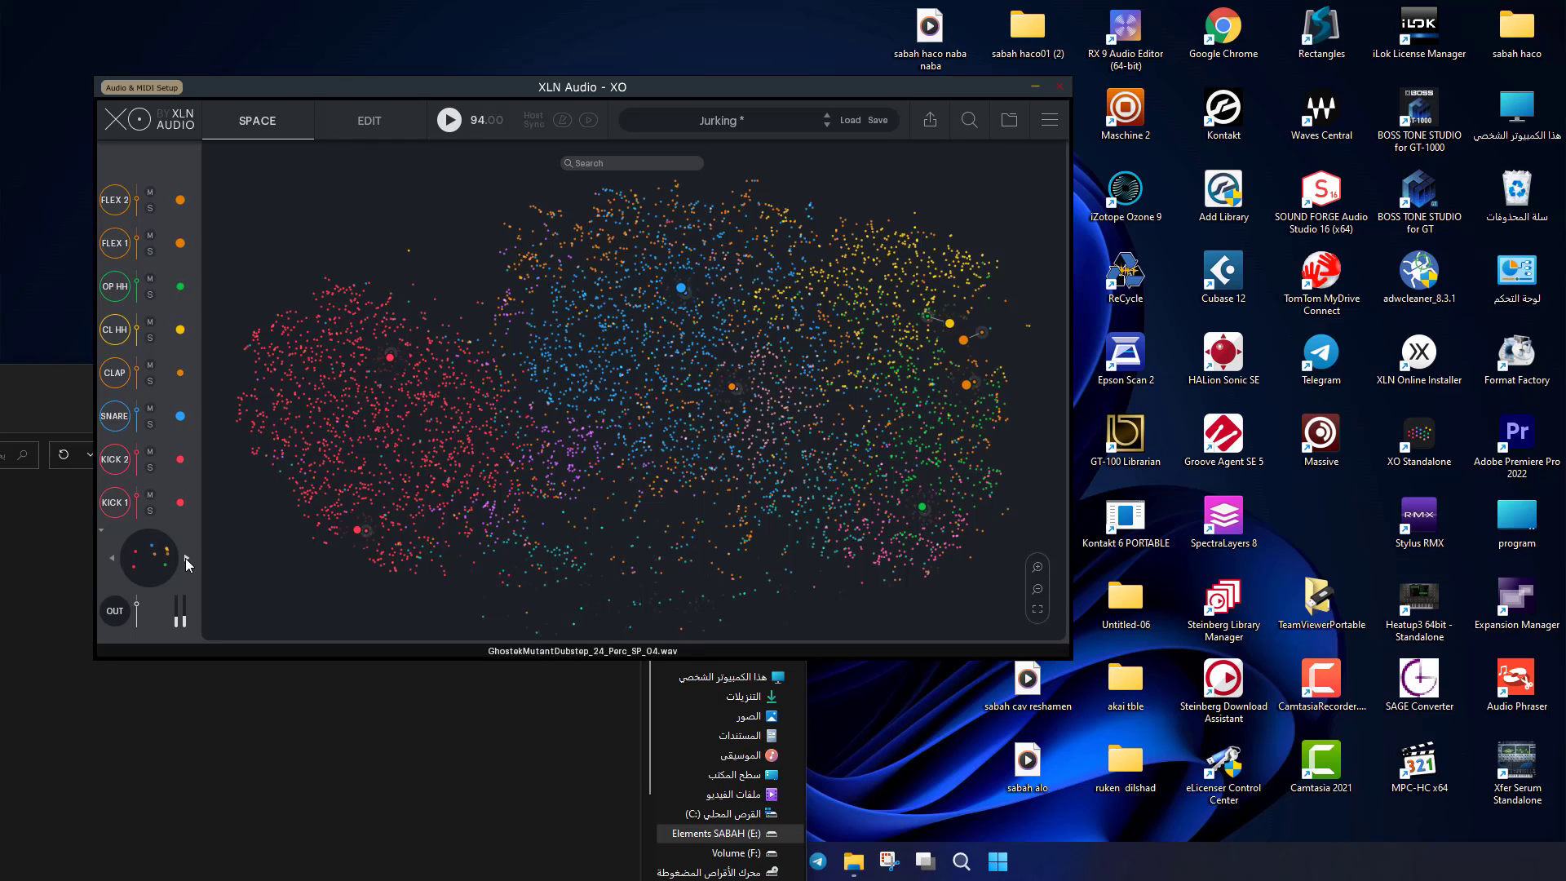
pyautogui.click(186, 561)
pyautogui.click(186, 561)
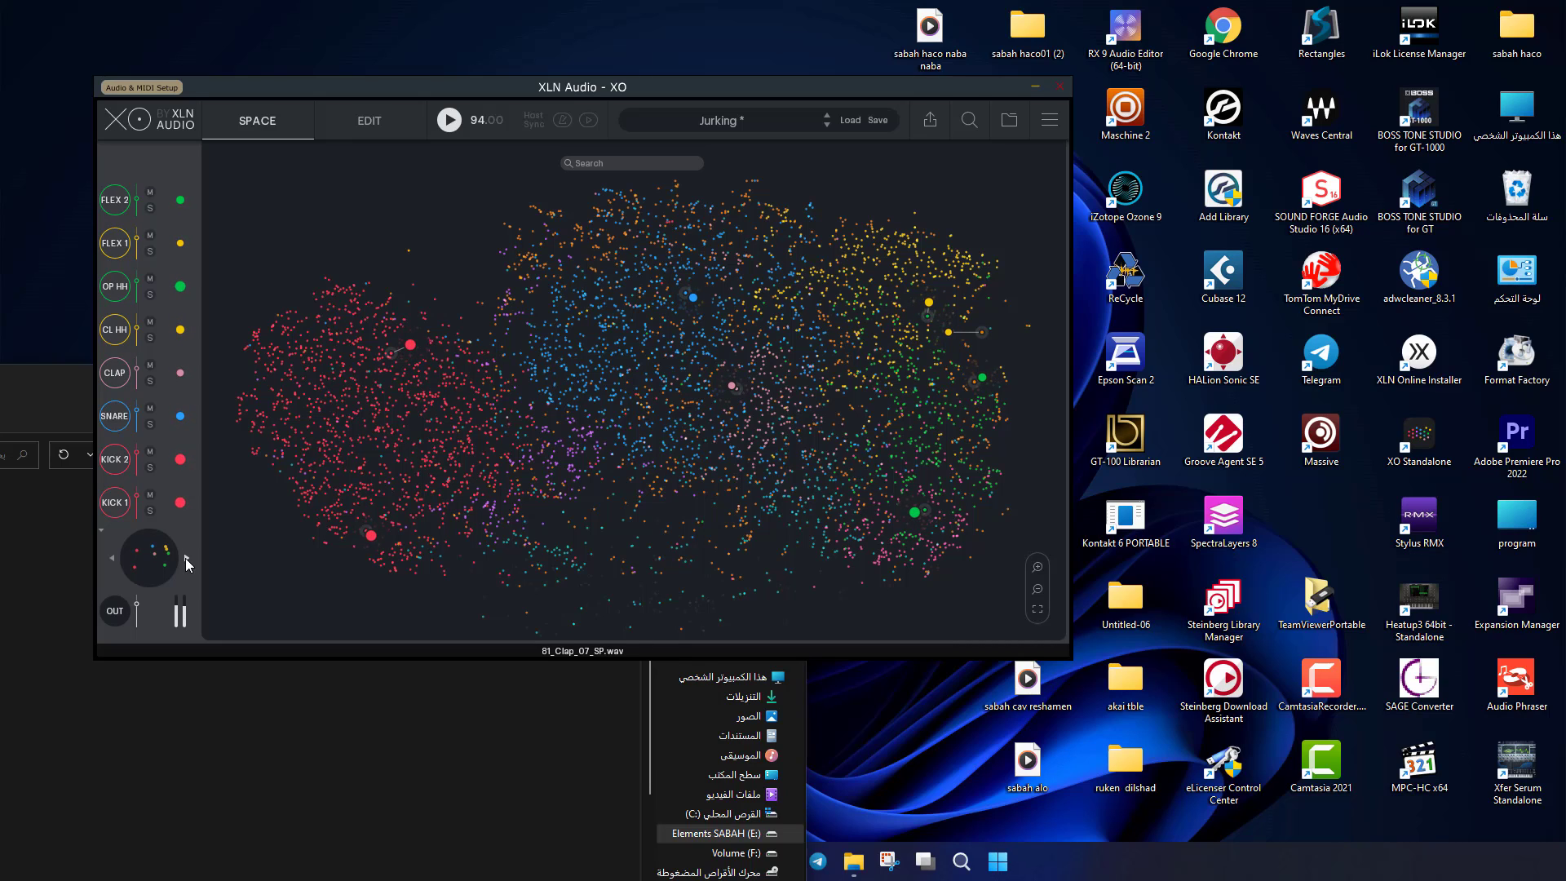
# Step: View the EDIT page with its sequencer, compare it with the SPACE page, and close XO
pyautogui.click(379, 124)
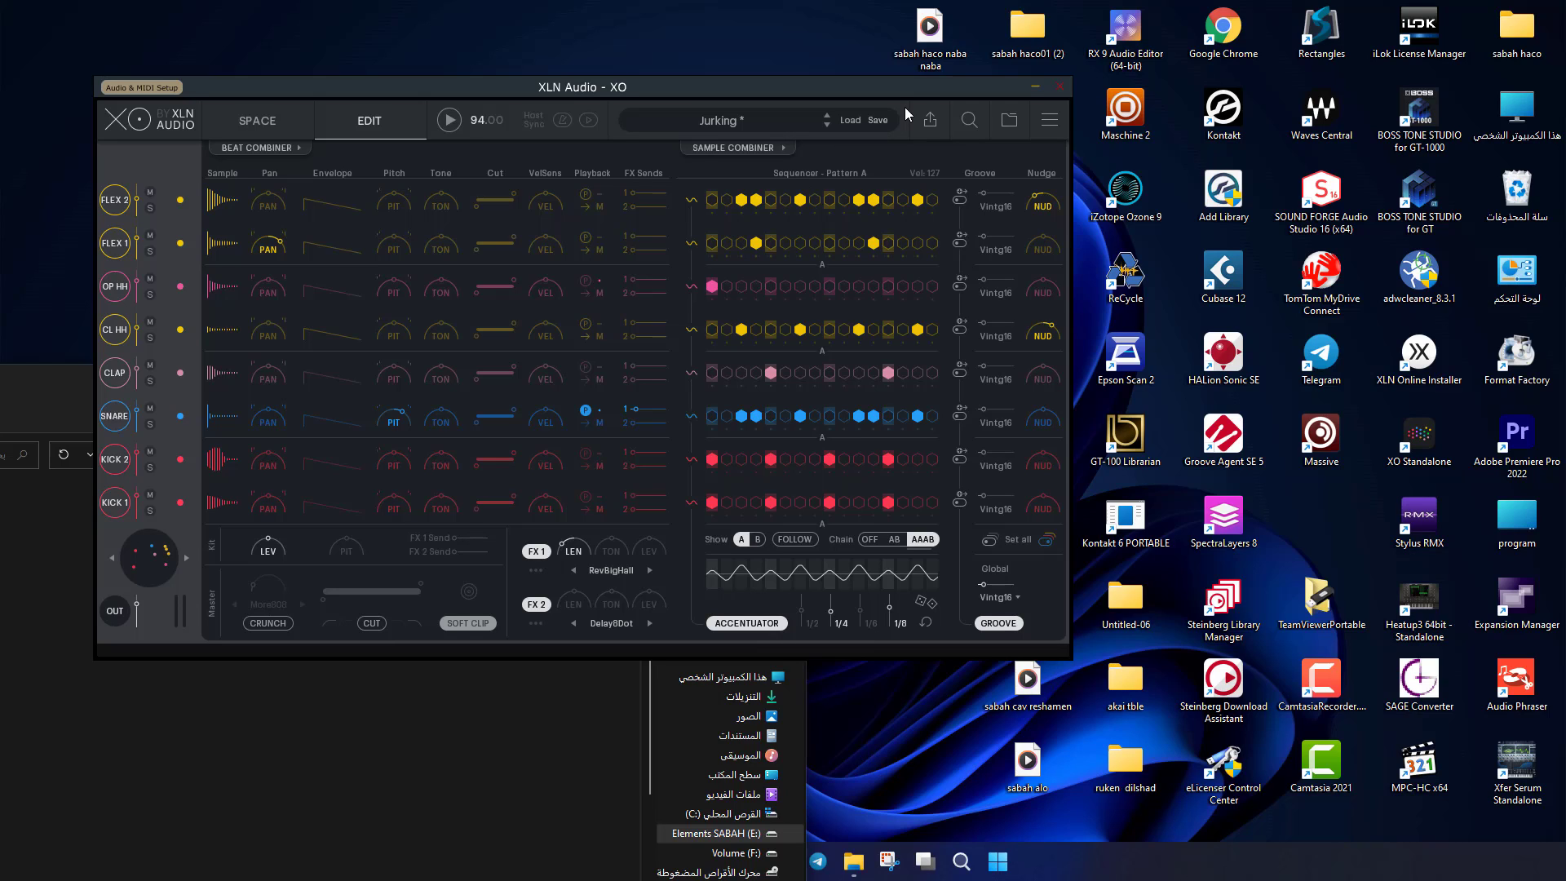
pyautogui.moveTo(902, 89); pyautogui.dragTo(980, 107)
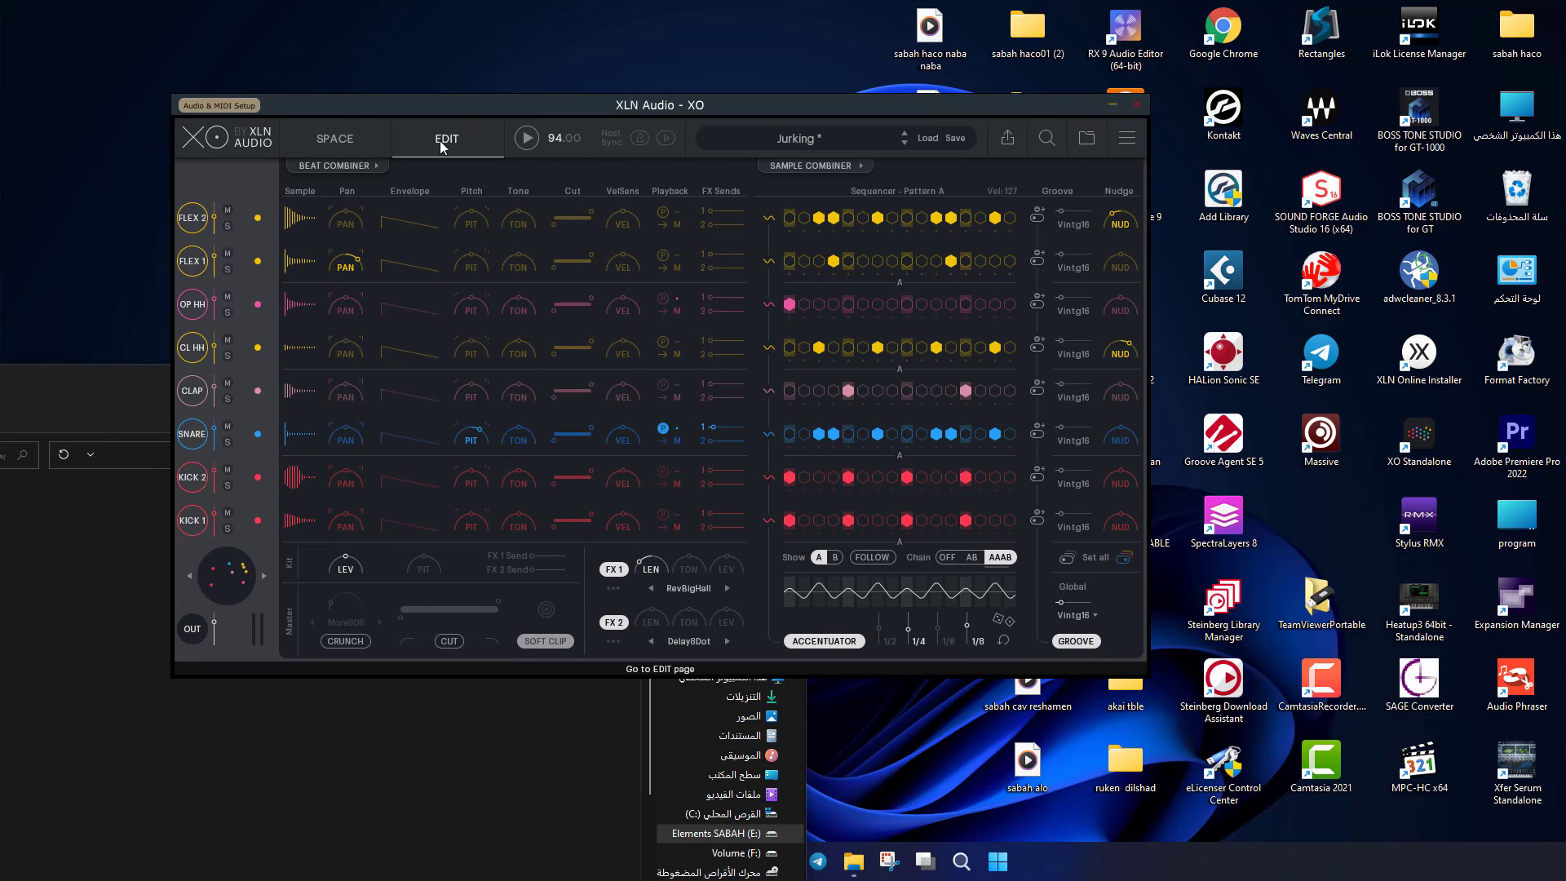
pyautogui.click(340, 145)
pyautogui.click(460, 135)
pyautogui.click(1135, 104)
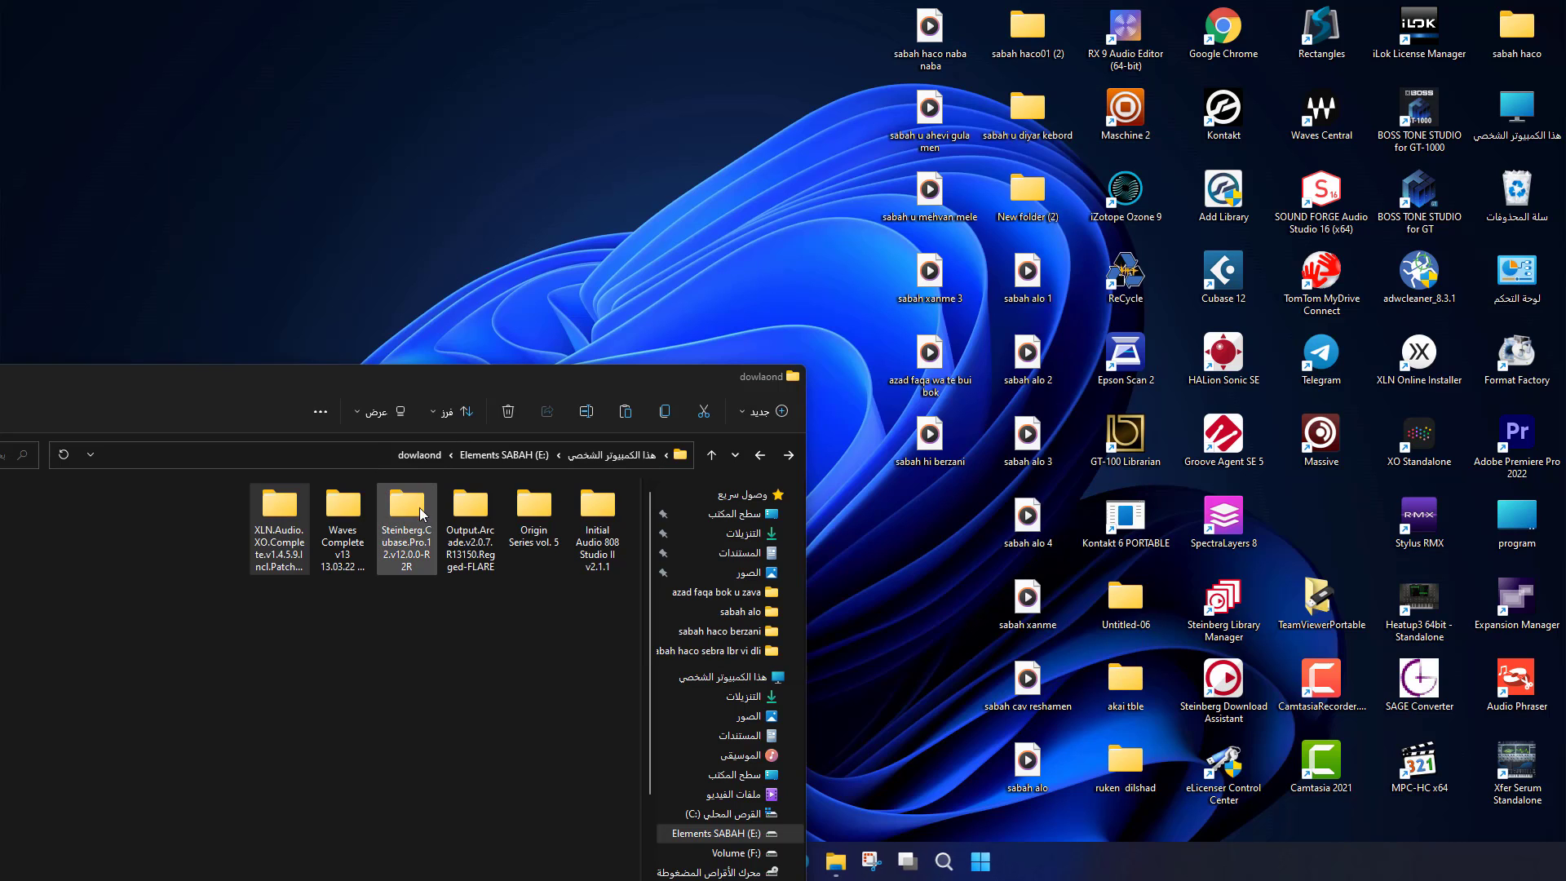
# Step: Bring the dowlaond folder window fully into view and open the XLN.Audio.XO.Complete.v1.4.5.9 folder in it
pyautogui.moveTo(477, 370); pyautogui.dragTo(776, 110)
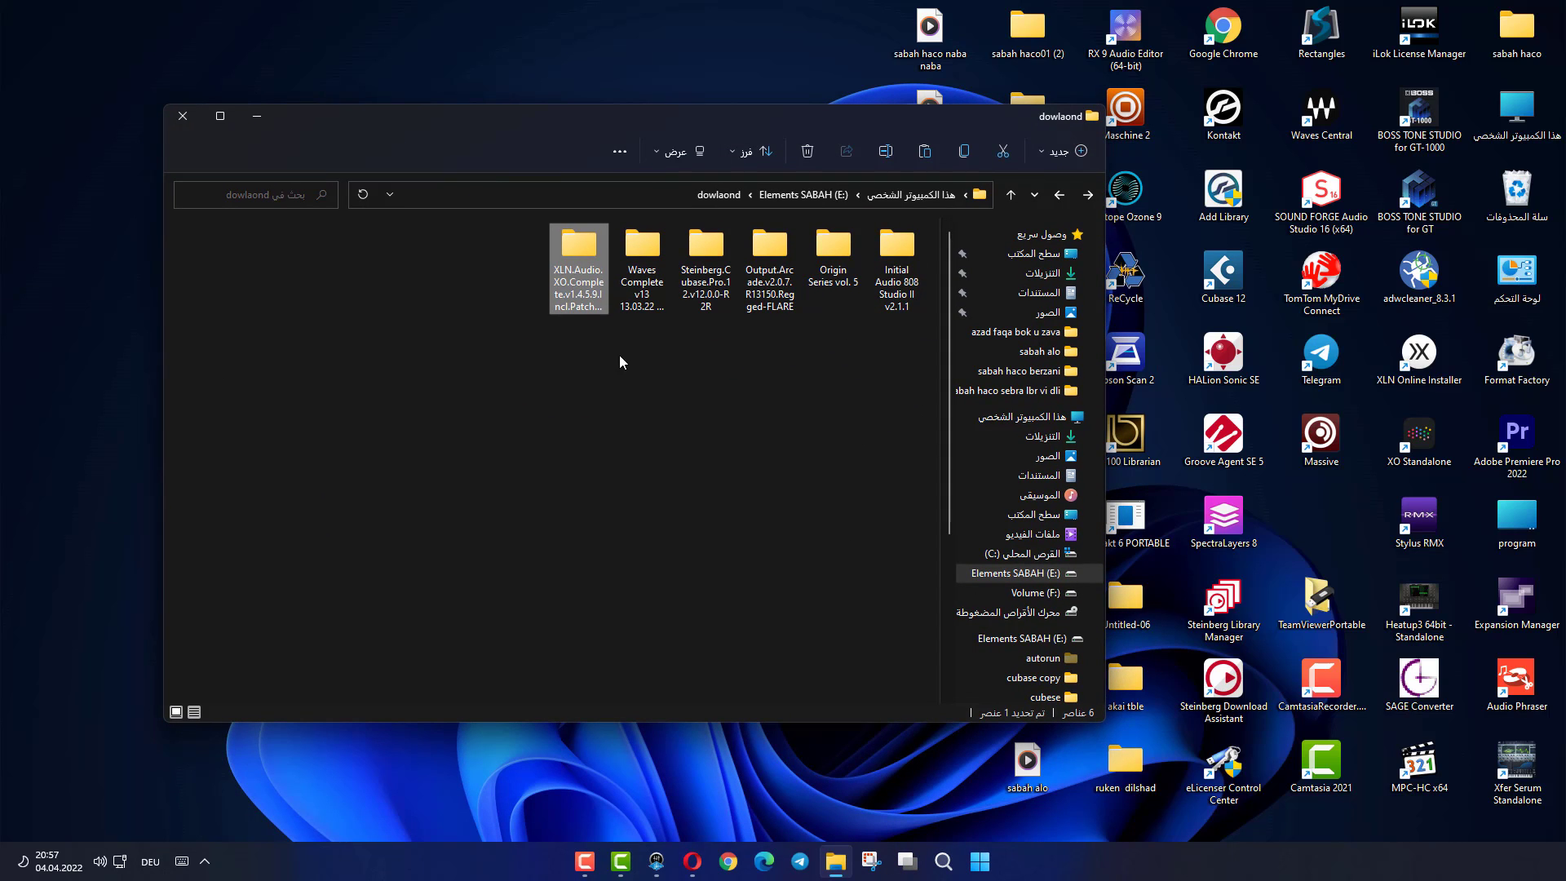
pyautogui.doubleClick(571, 277)
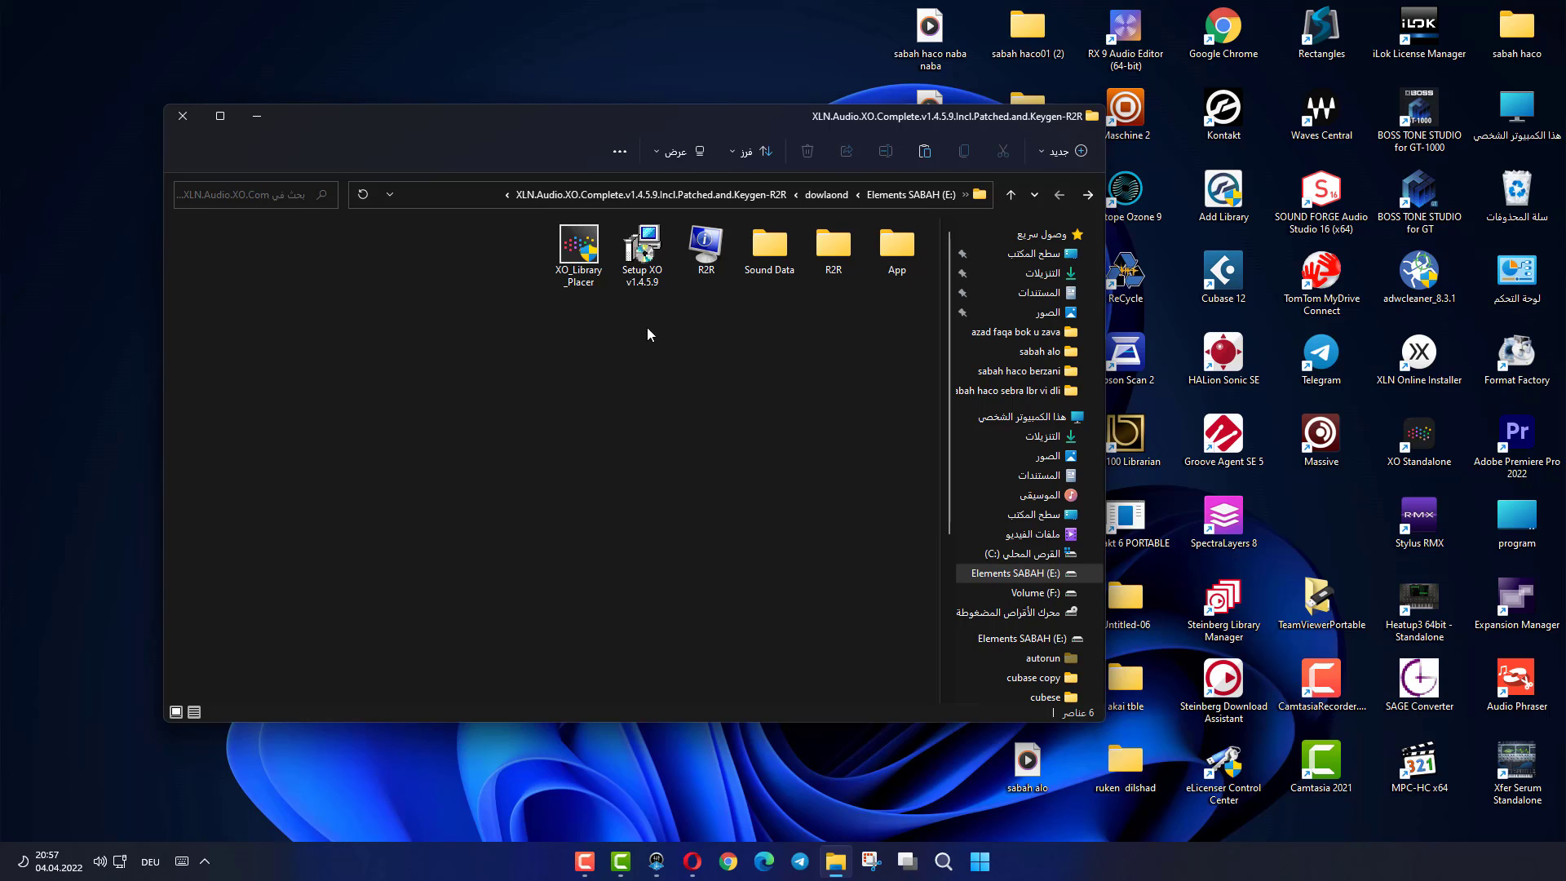
pyautogui.moveTo(814, 121); pyautogui.dragTo(736, 120)
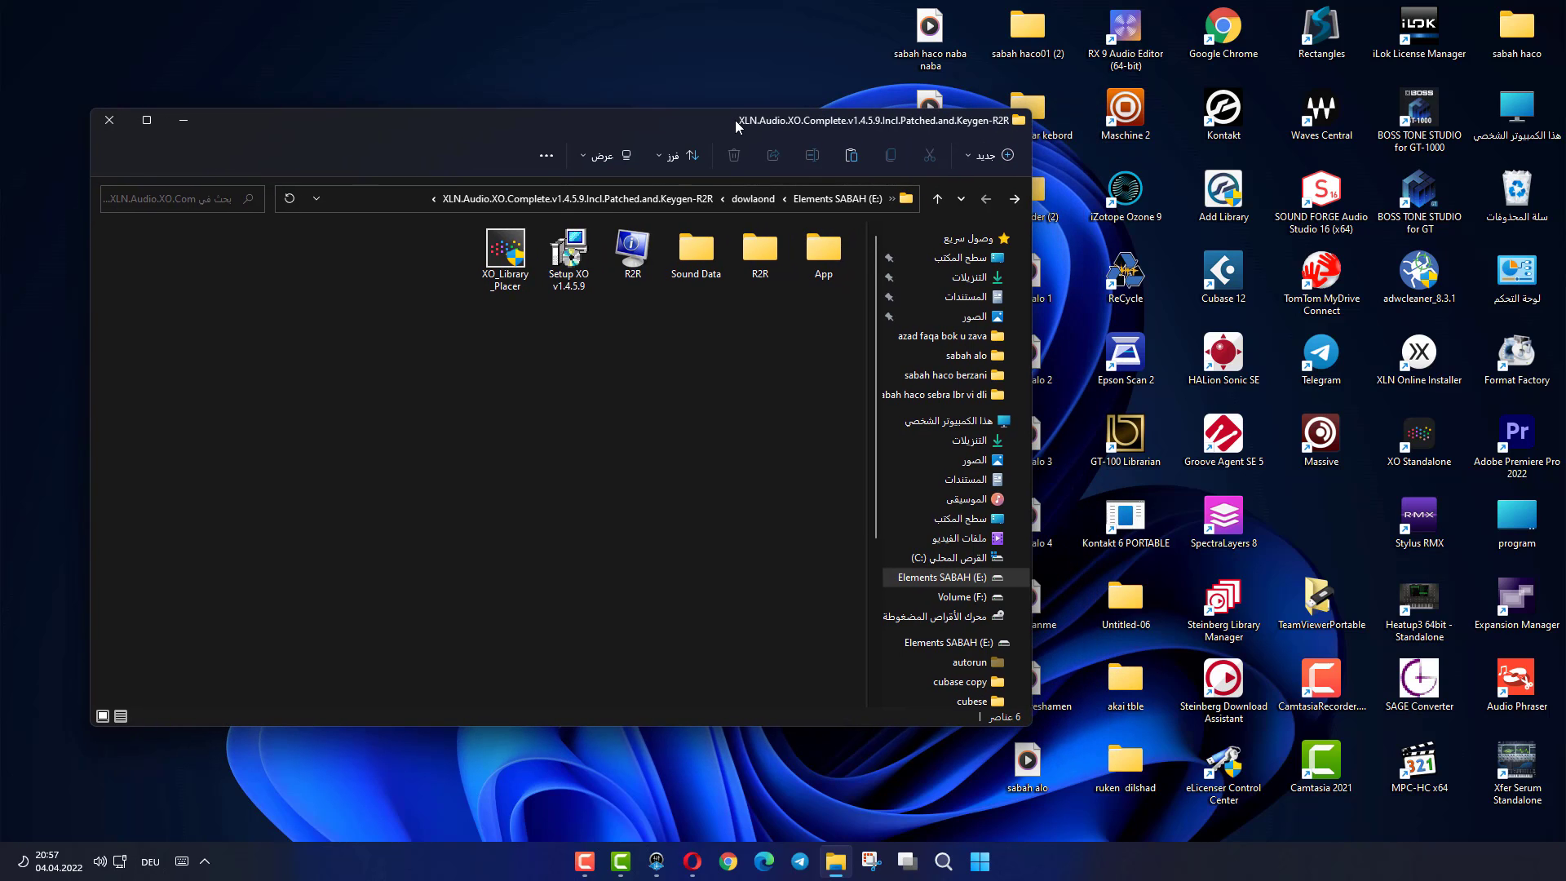
# Step: Start the Setup XO v1.4.5.9 installer and choose to run it anyway in the SmartScreen warning
pyautogui.click(571, 254)
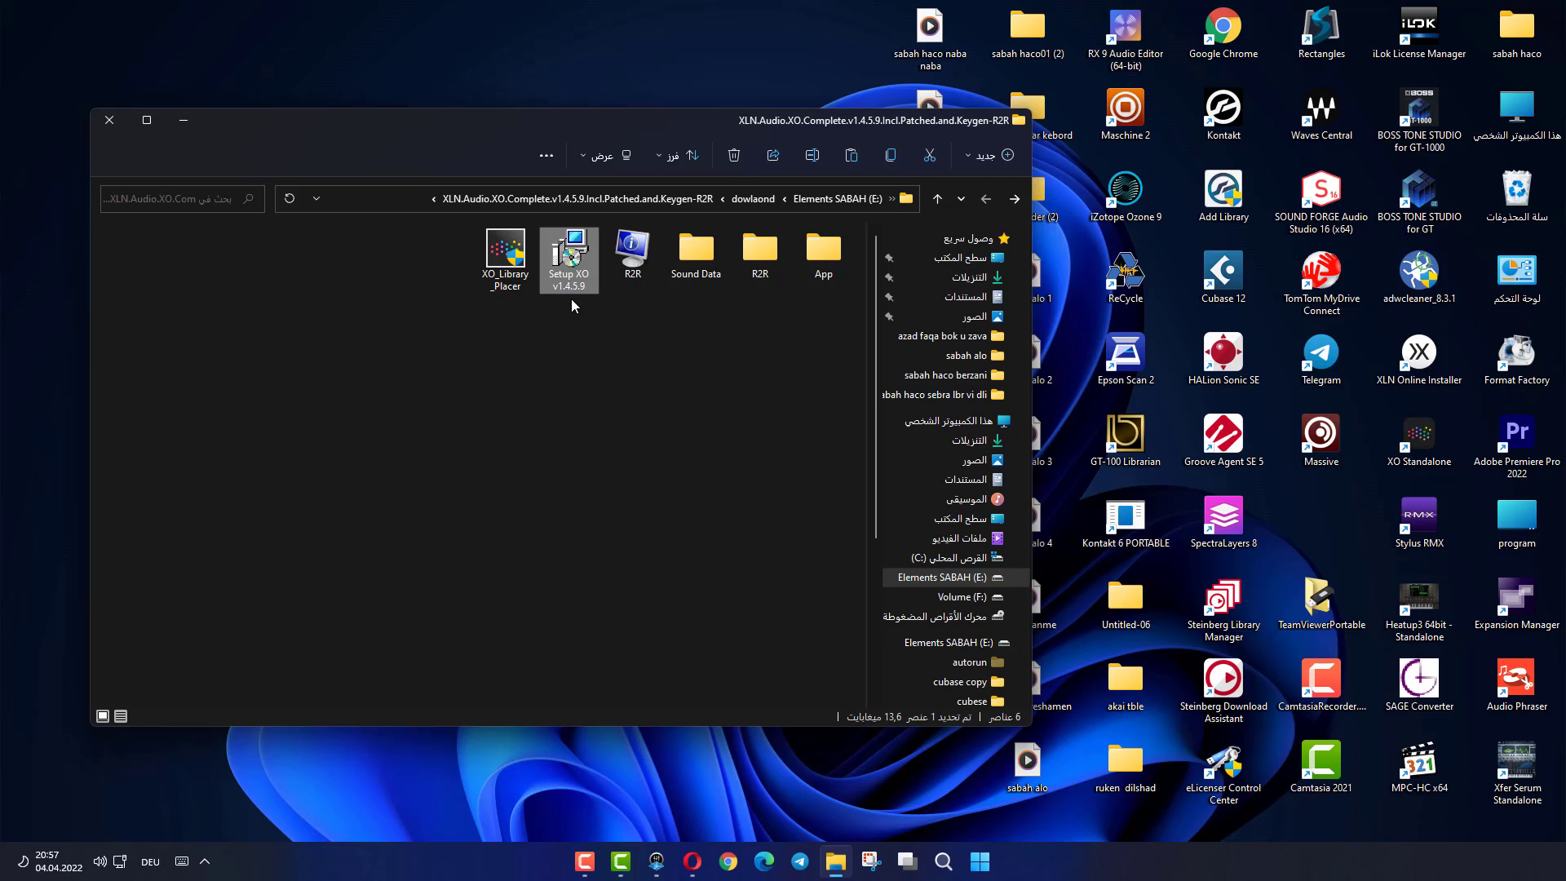
pyautogui.doubleClick(574, 252)
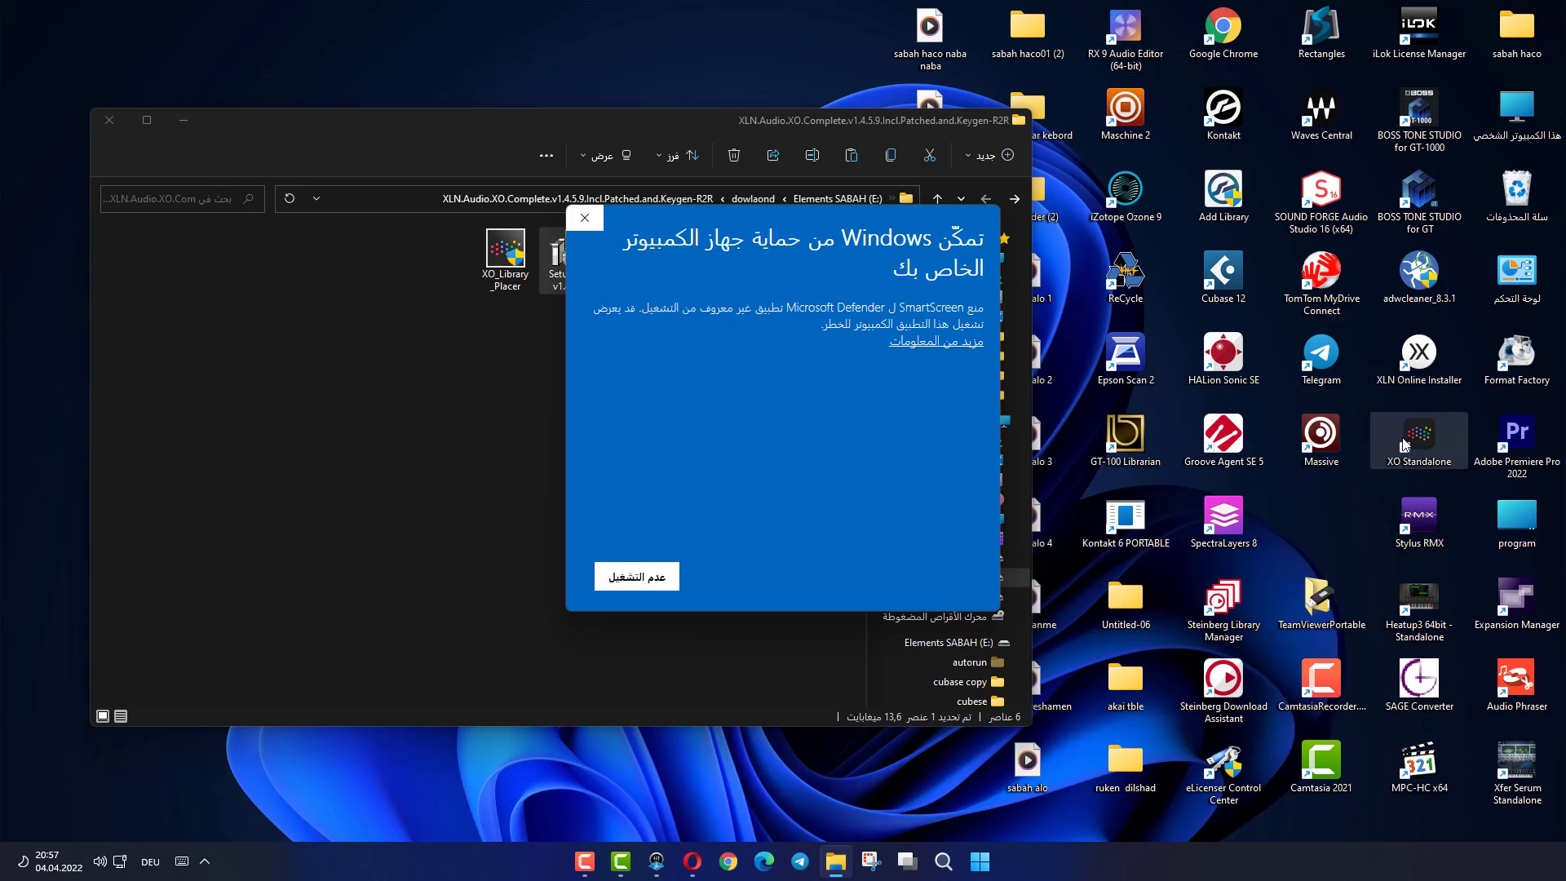
pyautogui.click(929, 342)
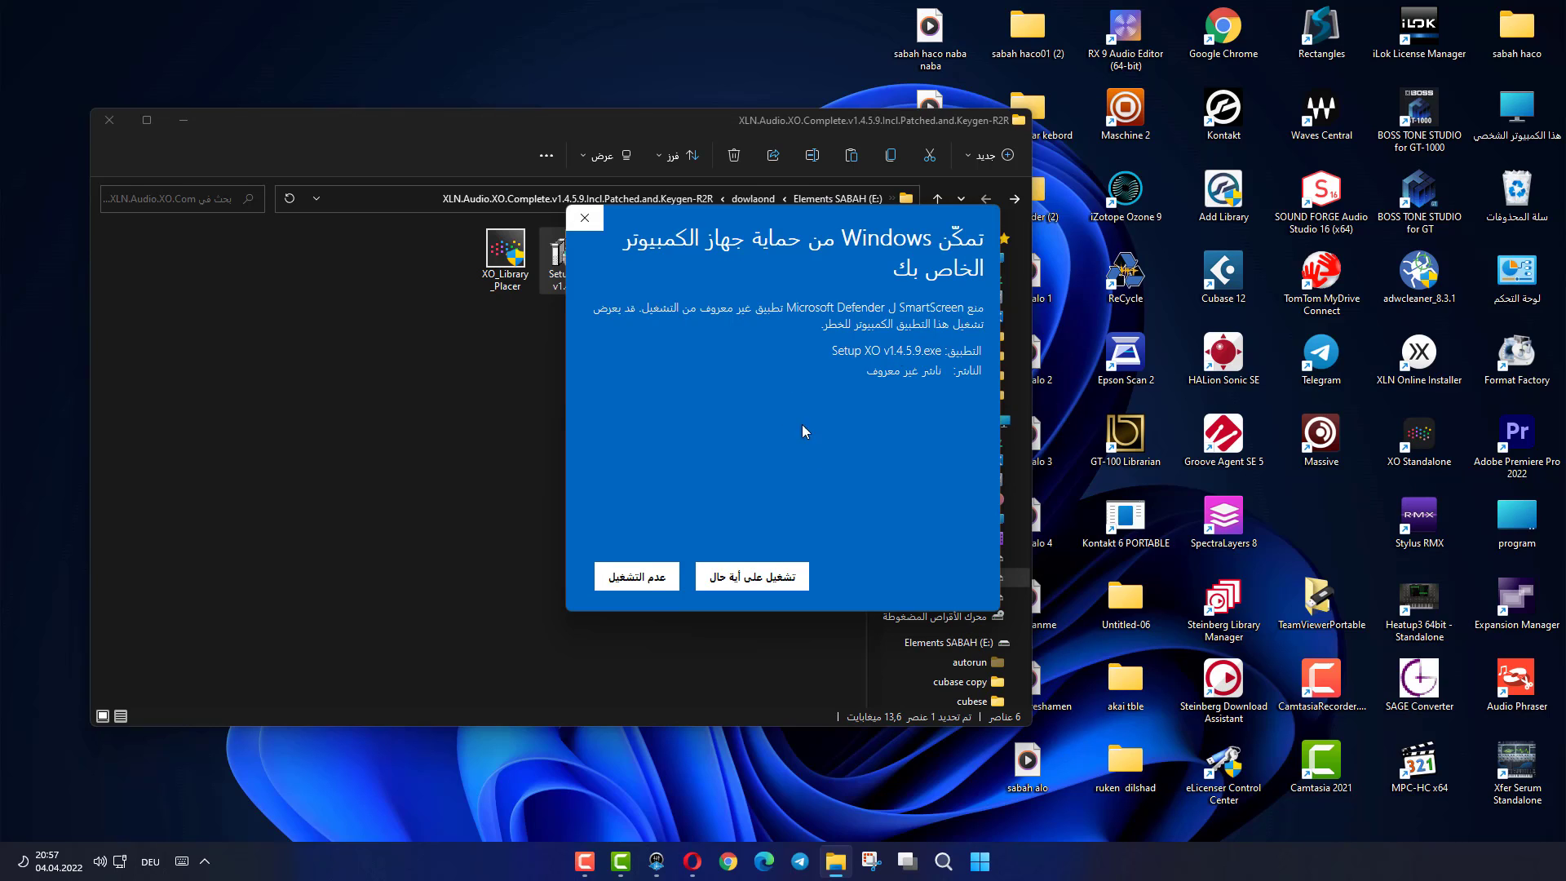
pyautogui.click(779, 578)
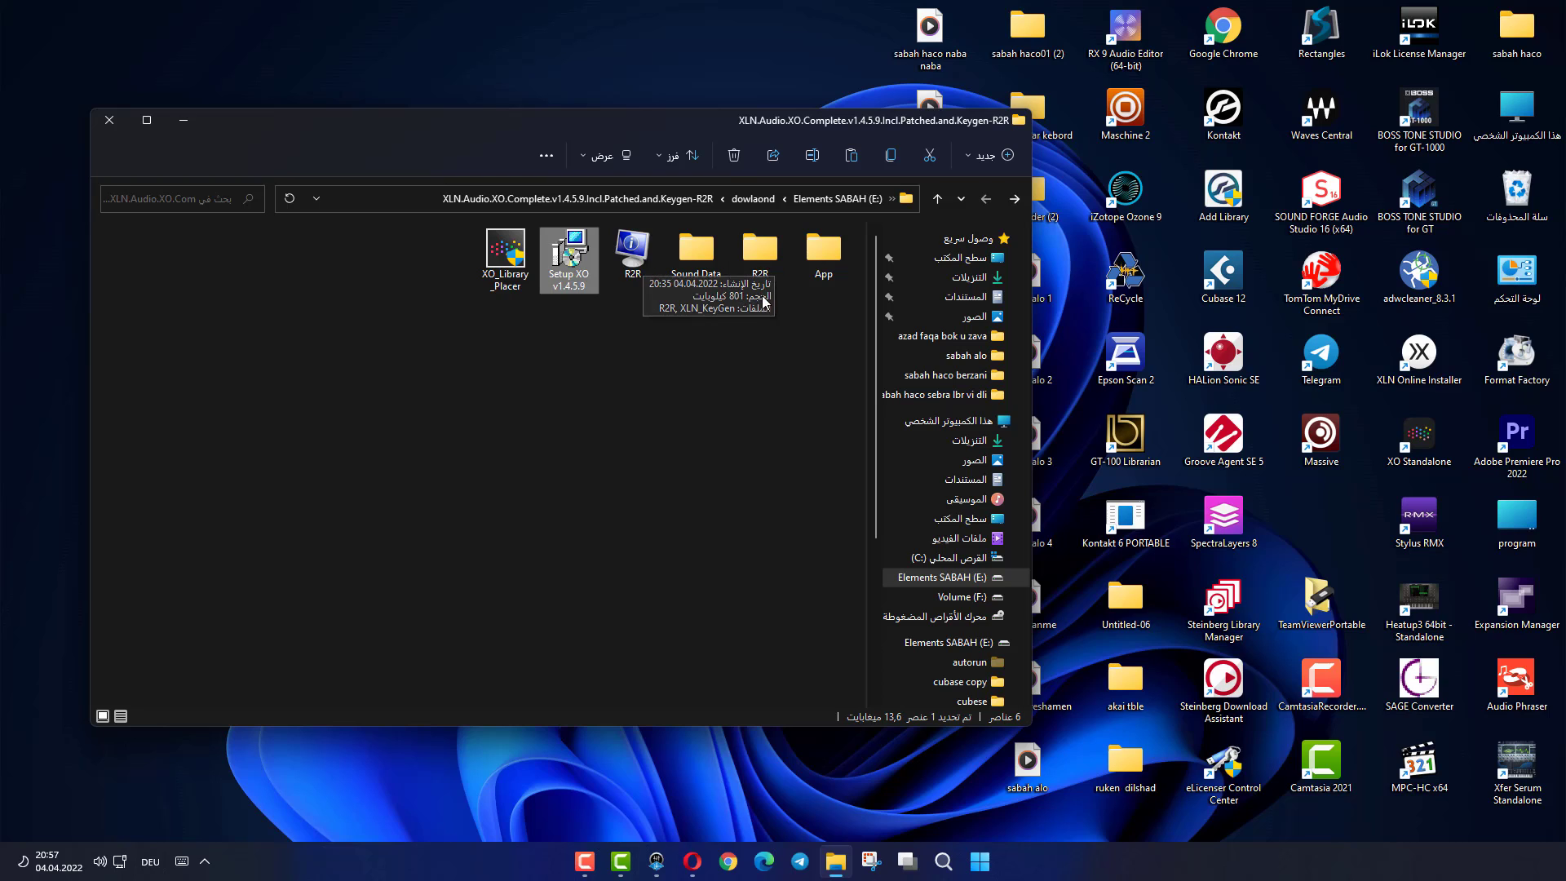
# Step: Run XLN_KeyGen from the R2R folder, retrieve the computer ID, register for Windows and close the program
pyautogui.doubleClick(760, 252)
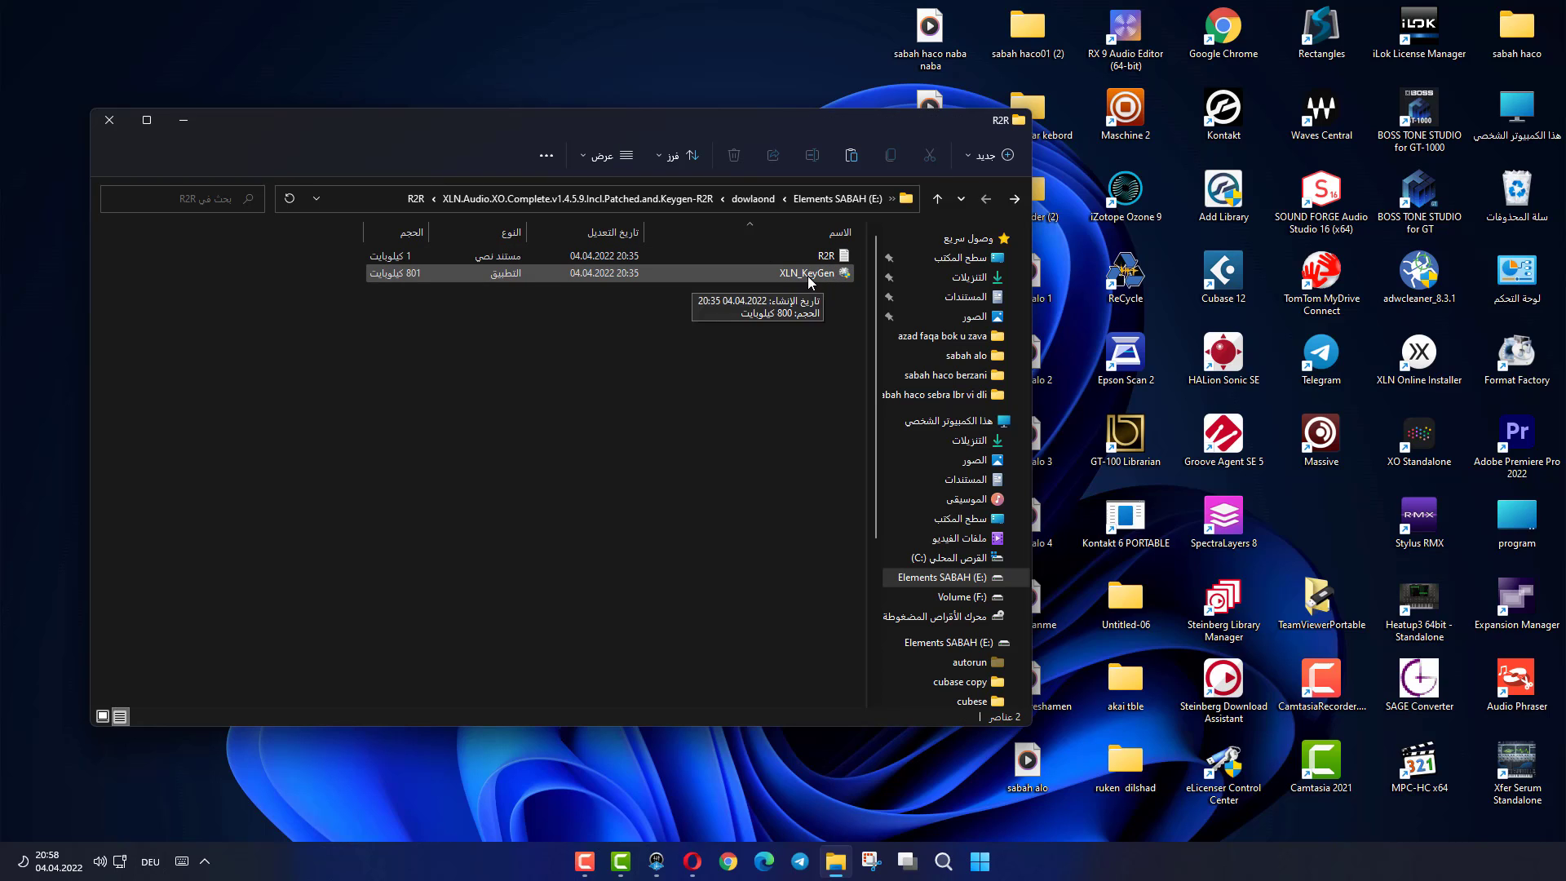
pyautogui.doubleClick(807, 274)
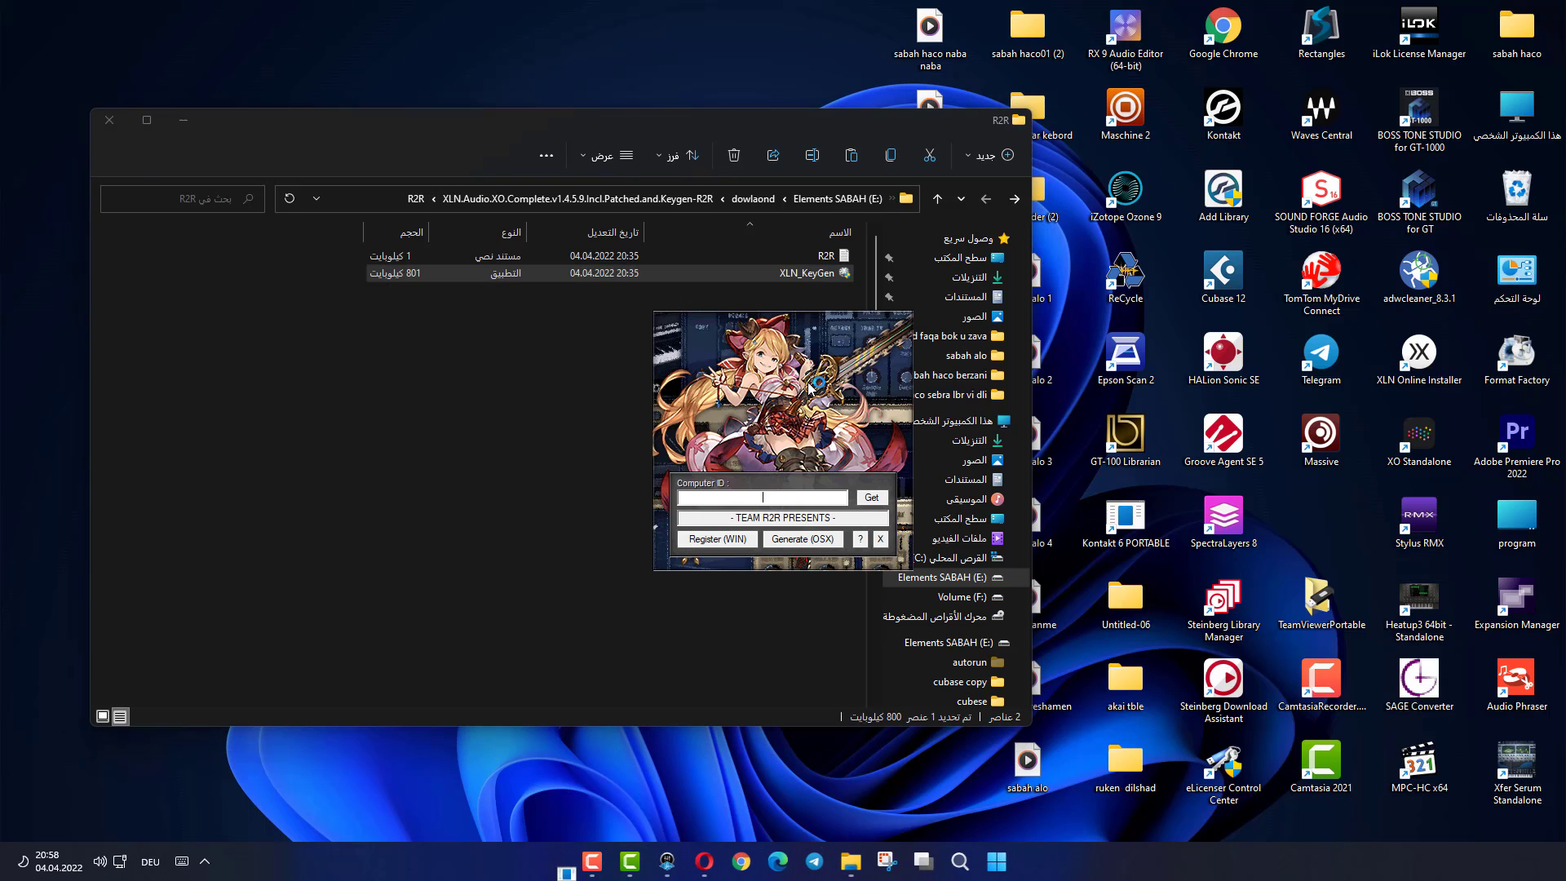
pyautogui.click(873, 499)
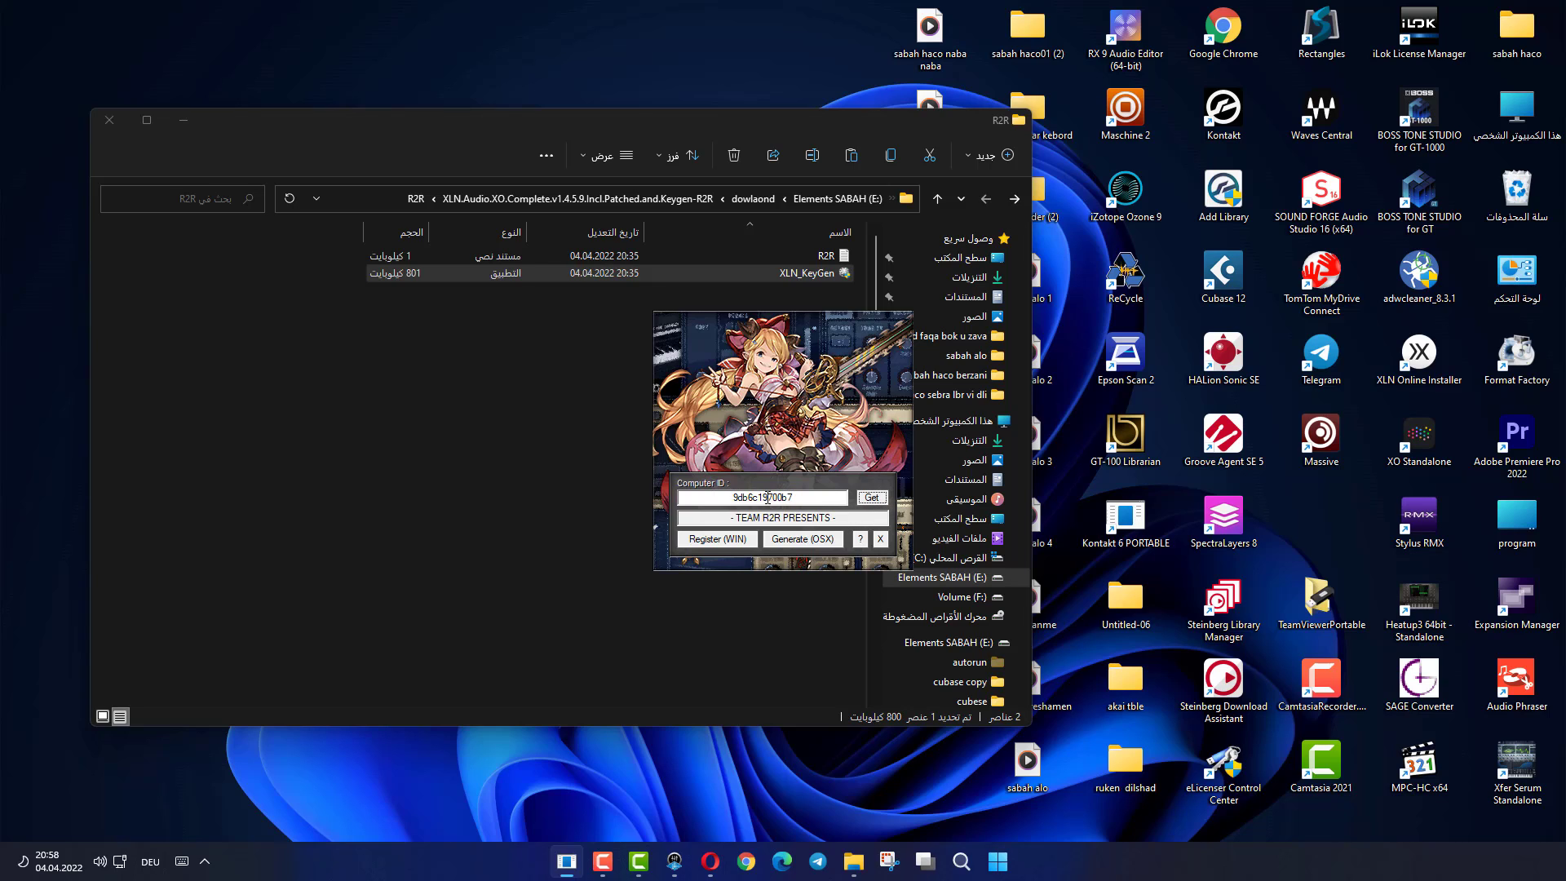
pyautogui.click(721, 542)
pyautogui.click(880, 540)
pyautogui.click(837, 480)
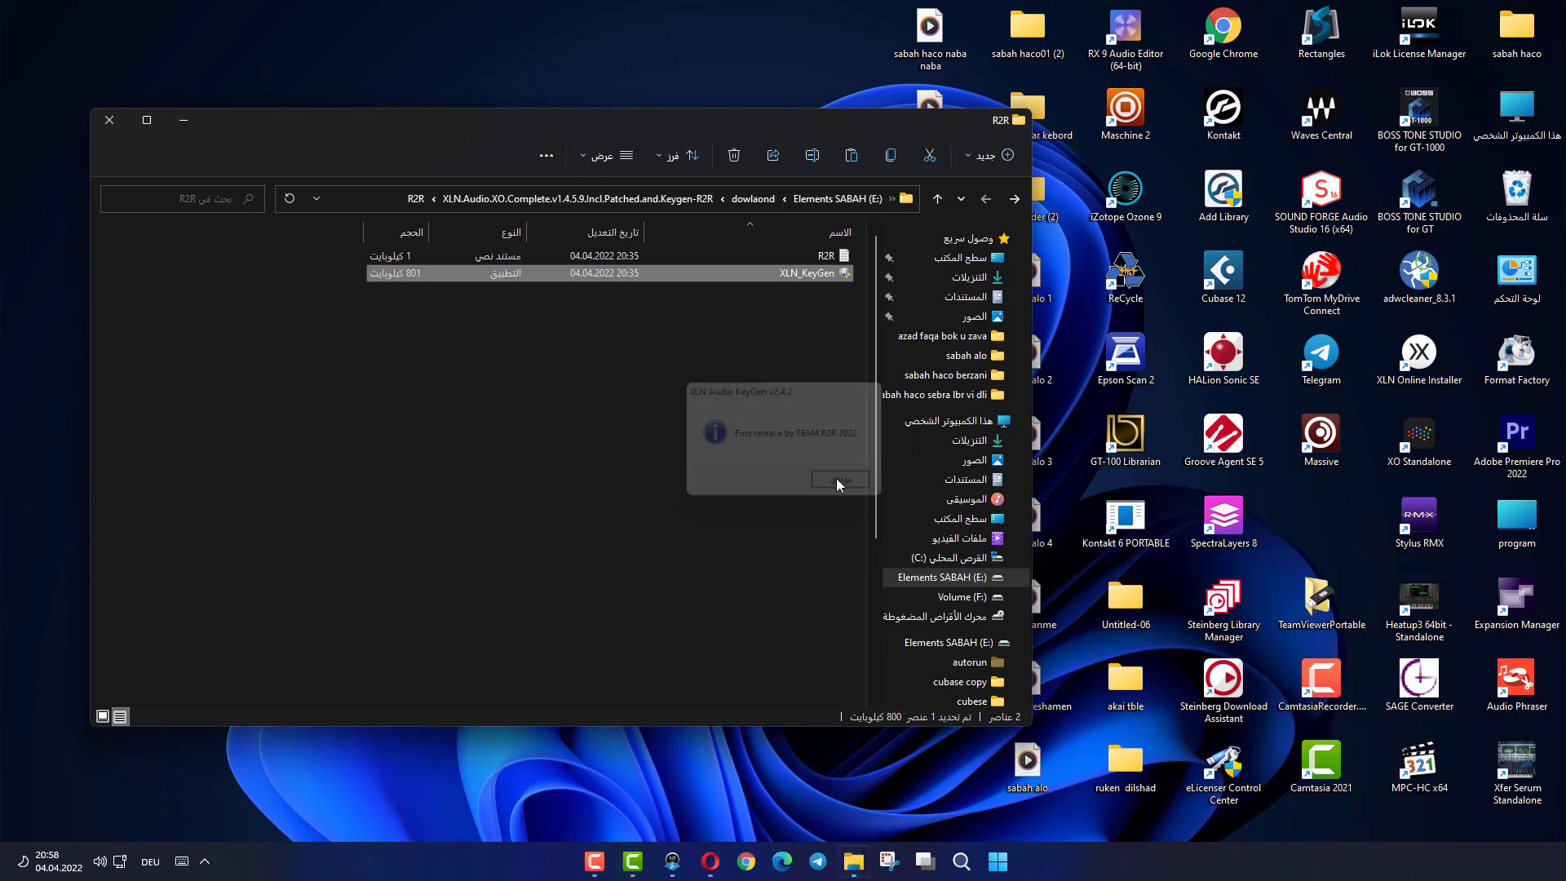
# Step: Return to the XO package folder and copy its App and Sound Data folders
pyautogui.click(1014, 199)
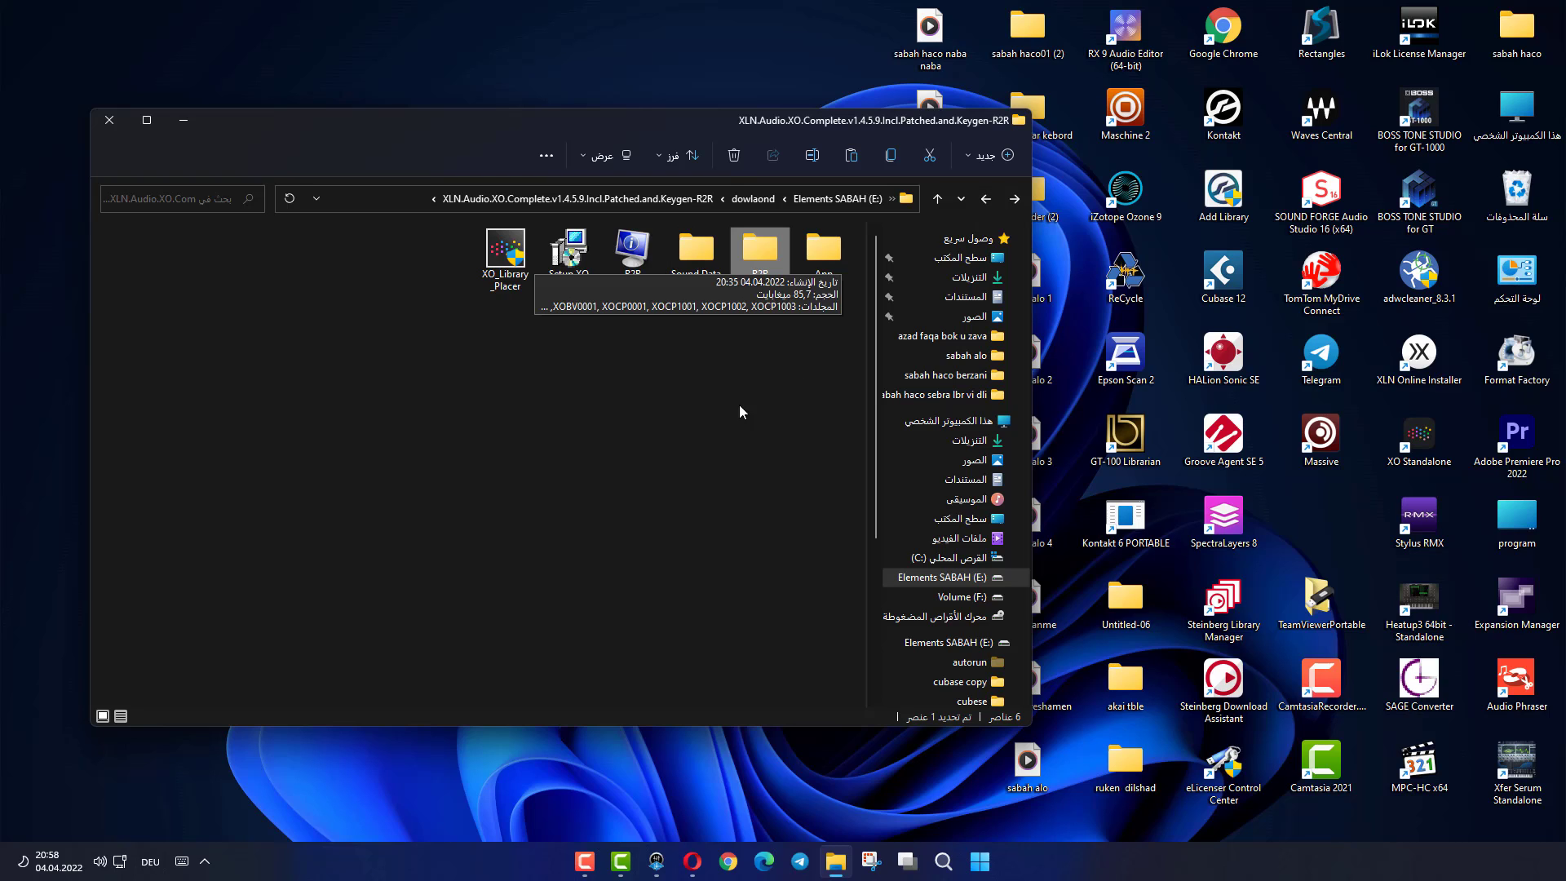
pyautogui.keyDown('ctrl'); pyautogui.click(824, 253); pyautogui.keyUp('ctrl')
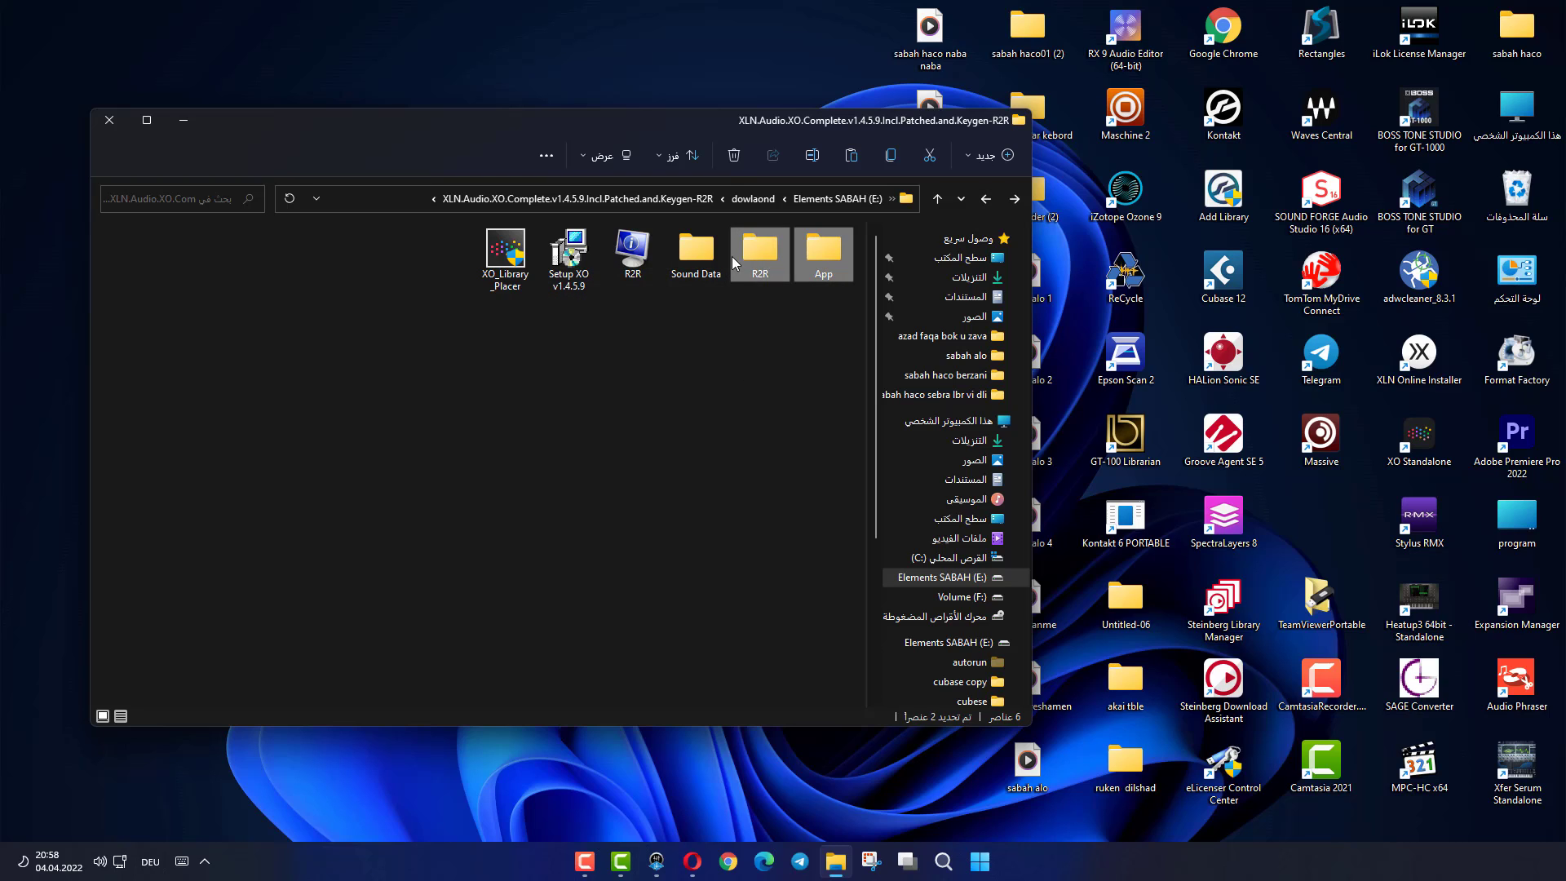
pyautogui.keyDown('ctrl'); pyautogui.click(694, 251); pyautogui.keyUp('ctrl')
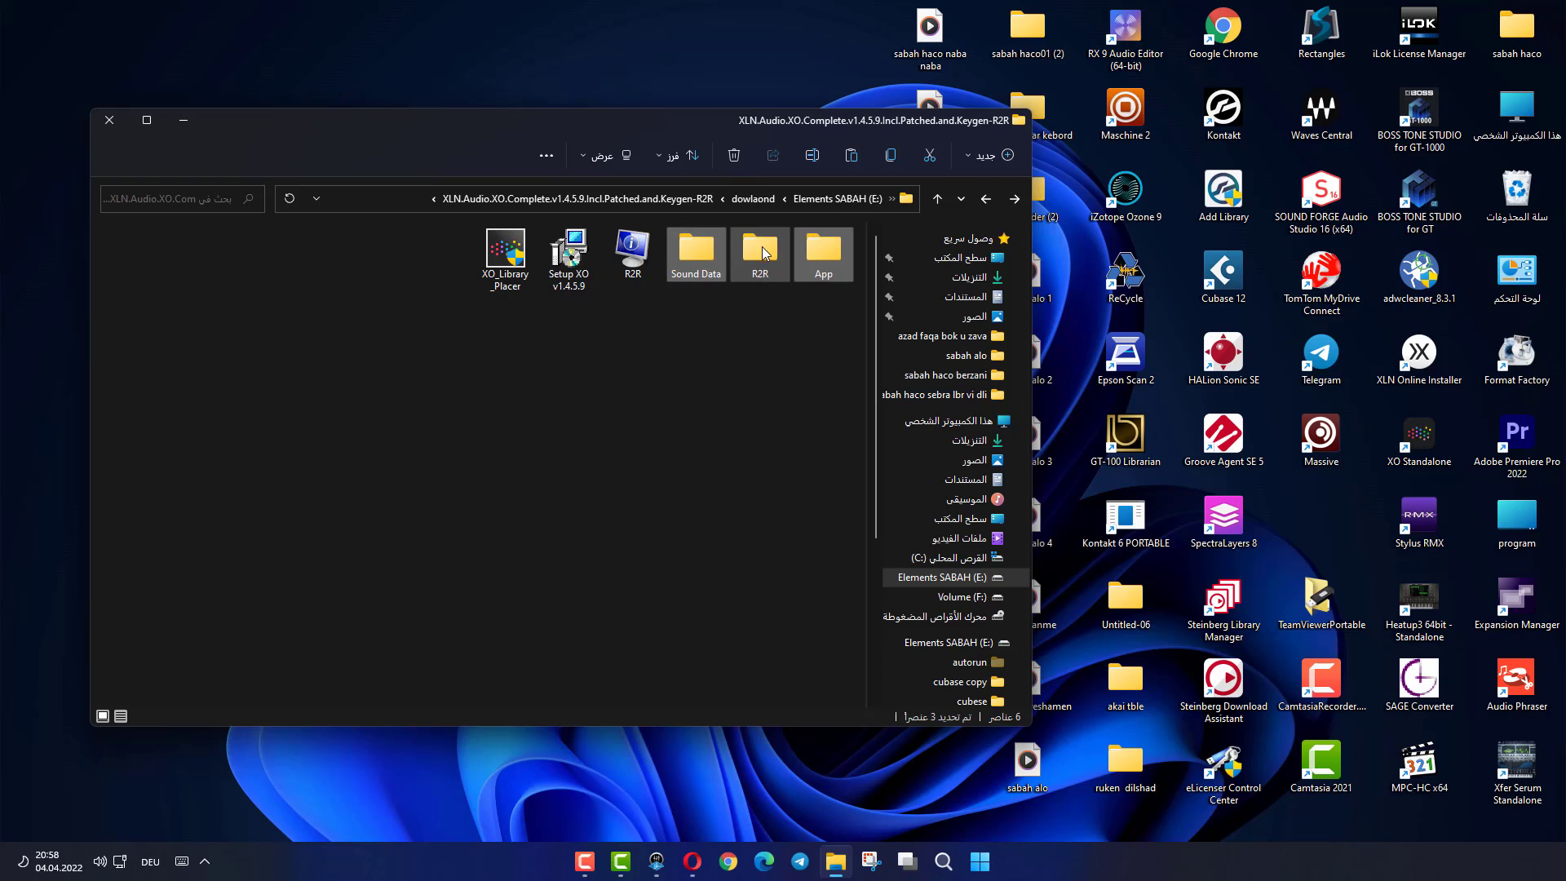
pyautogui.rightClick(828, 254)
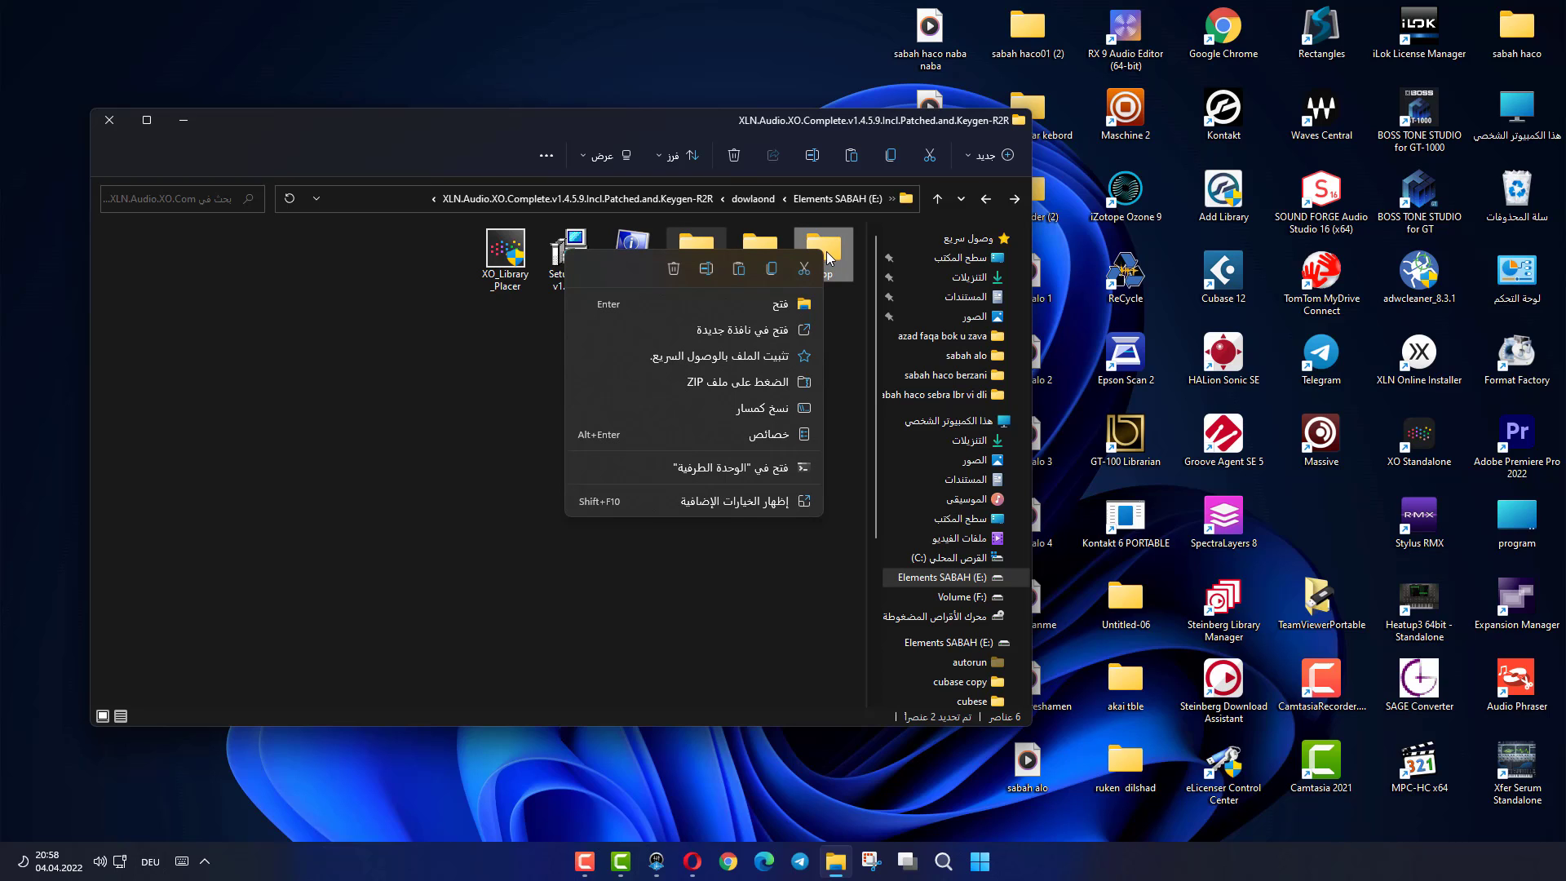
pyautogui.click(771, 272)
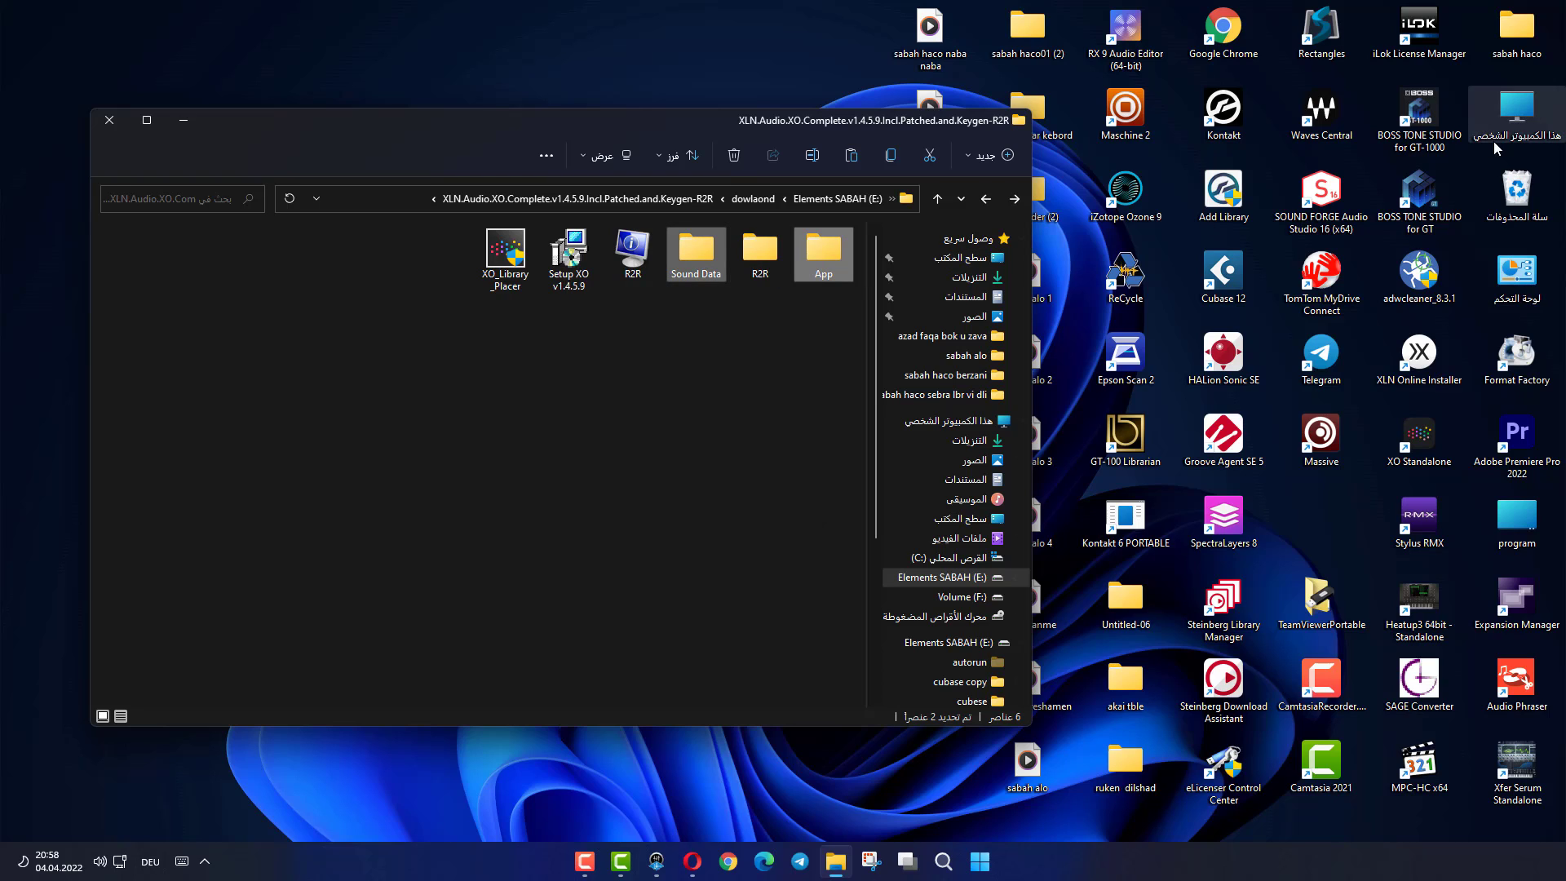
# Step: Open the ProgramData folder on the local C: drive in a new window
pyautogui.doubleClick(1517, 115)
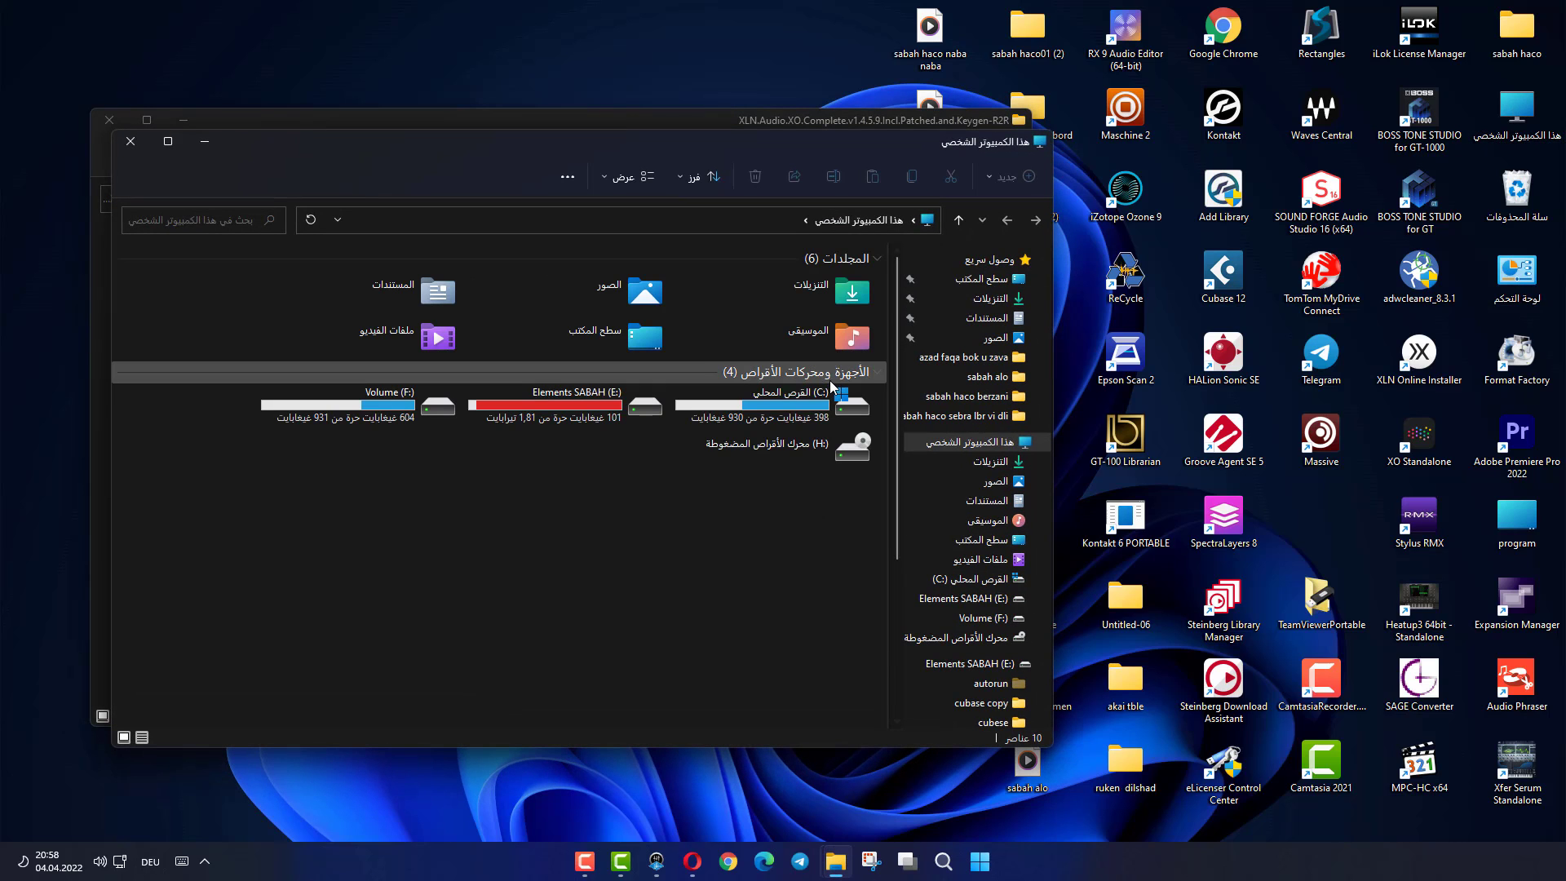
pyautogui.doubleClick(796, 408)
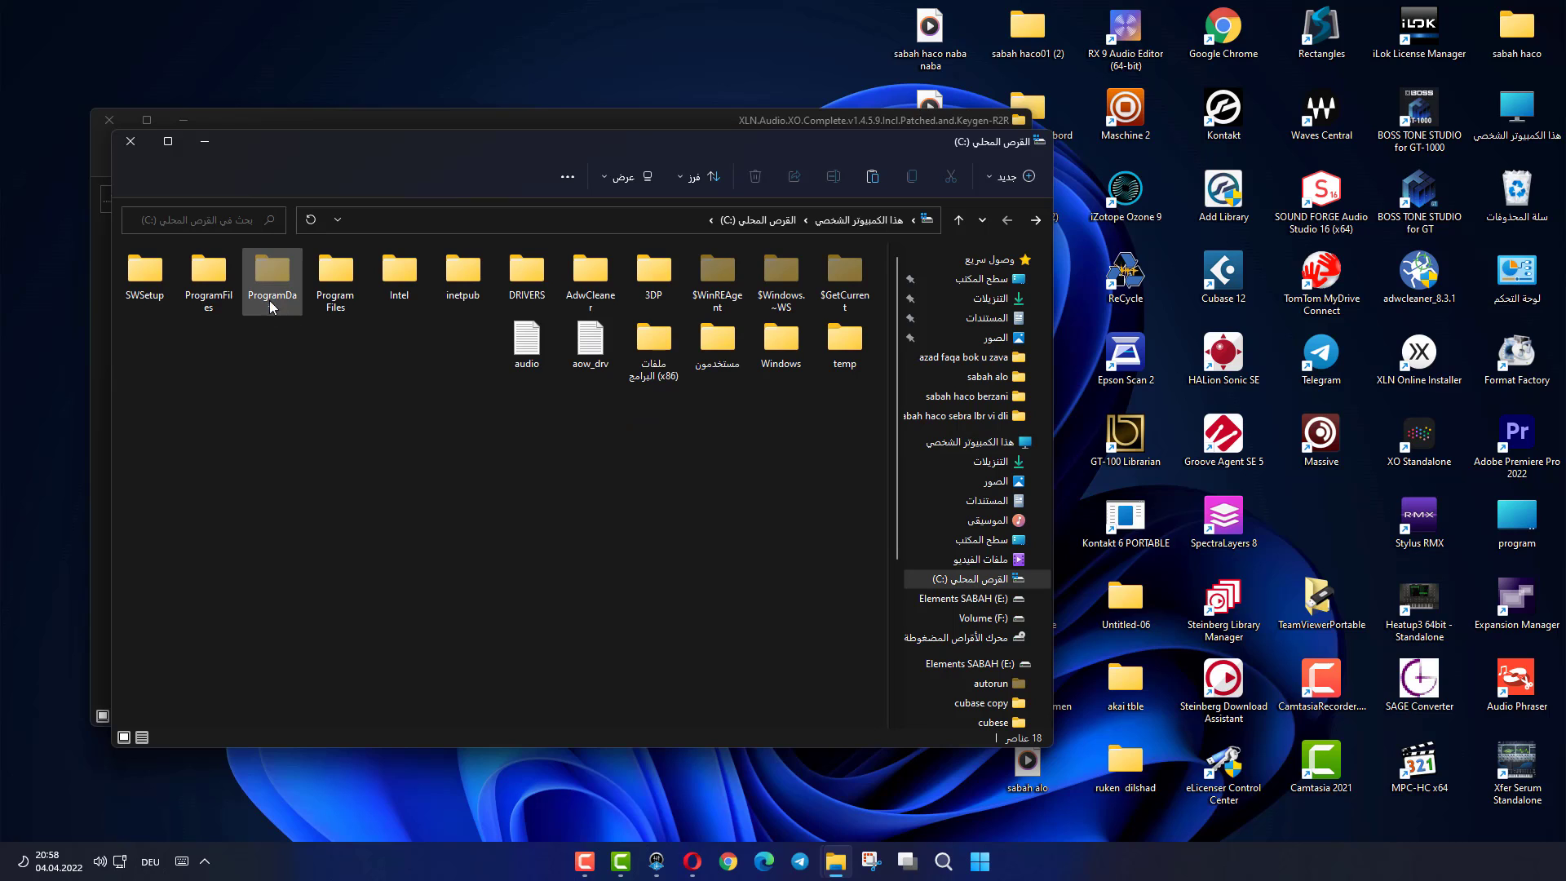
pyautogui.doubleClick(268, 272)
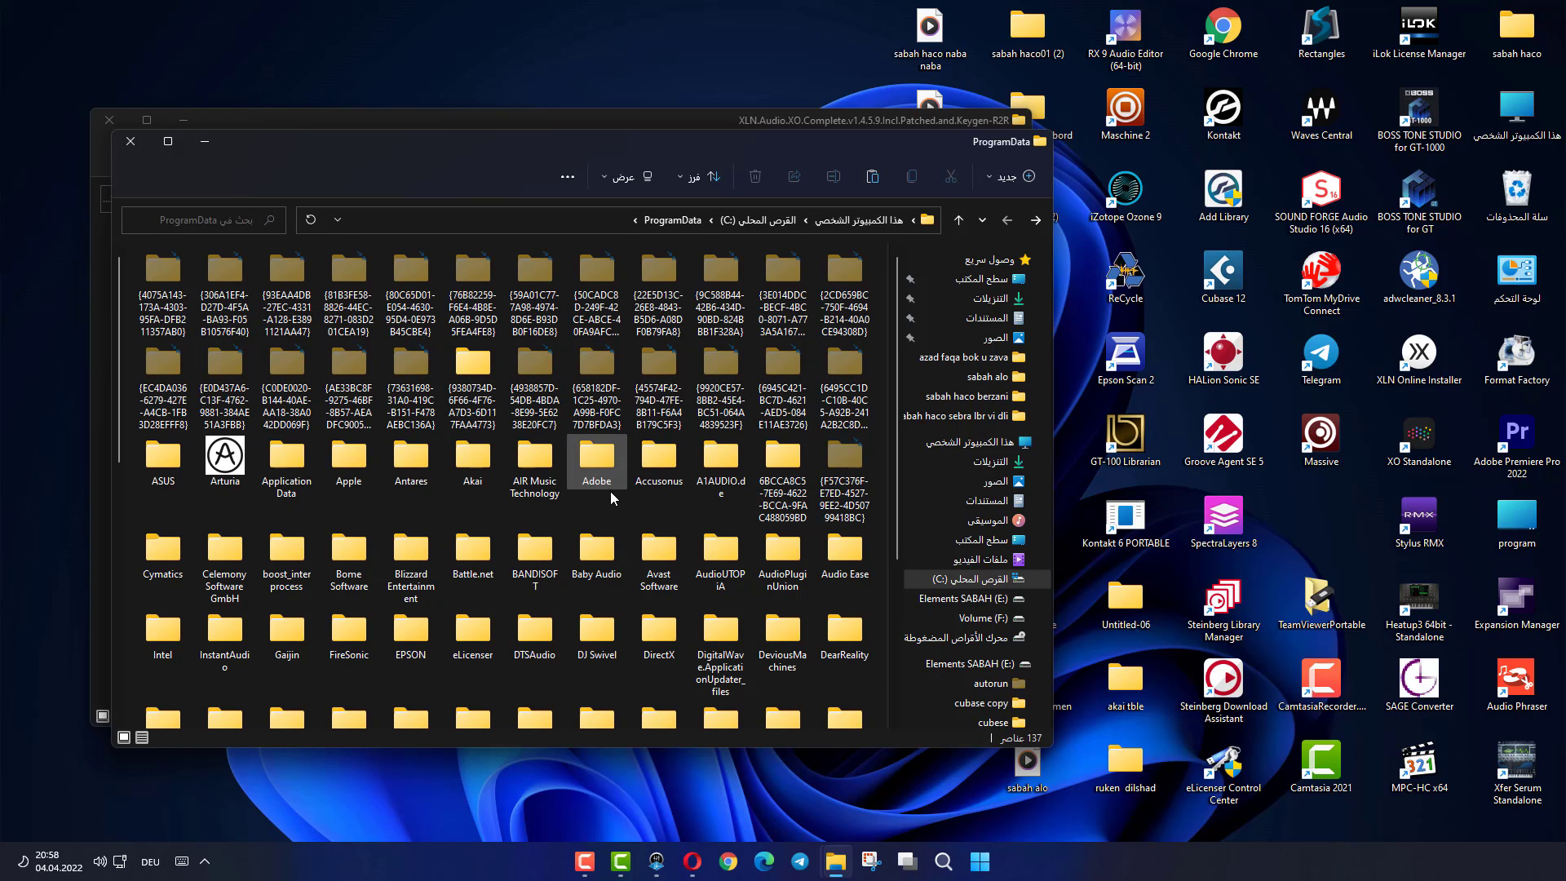
# Step: Open the XLN Audio folder in ProgramData and go into its XO subfolder
pyautogui.scroll(-5, 610, 491)
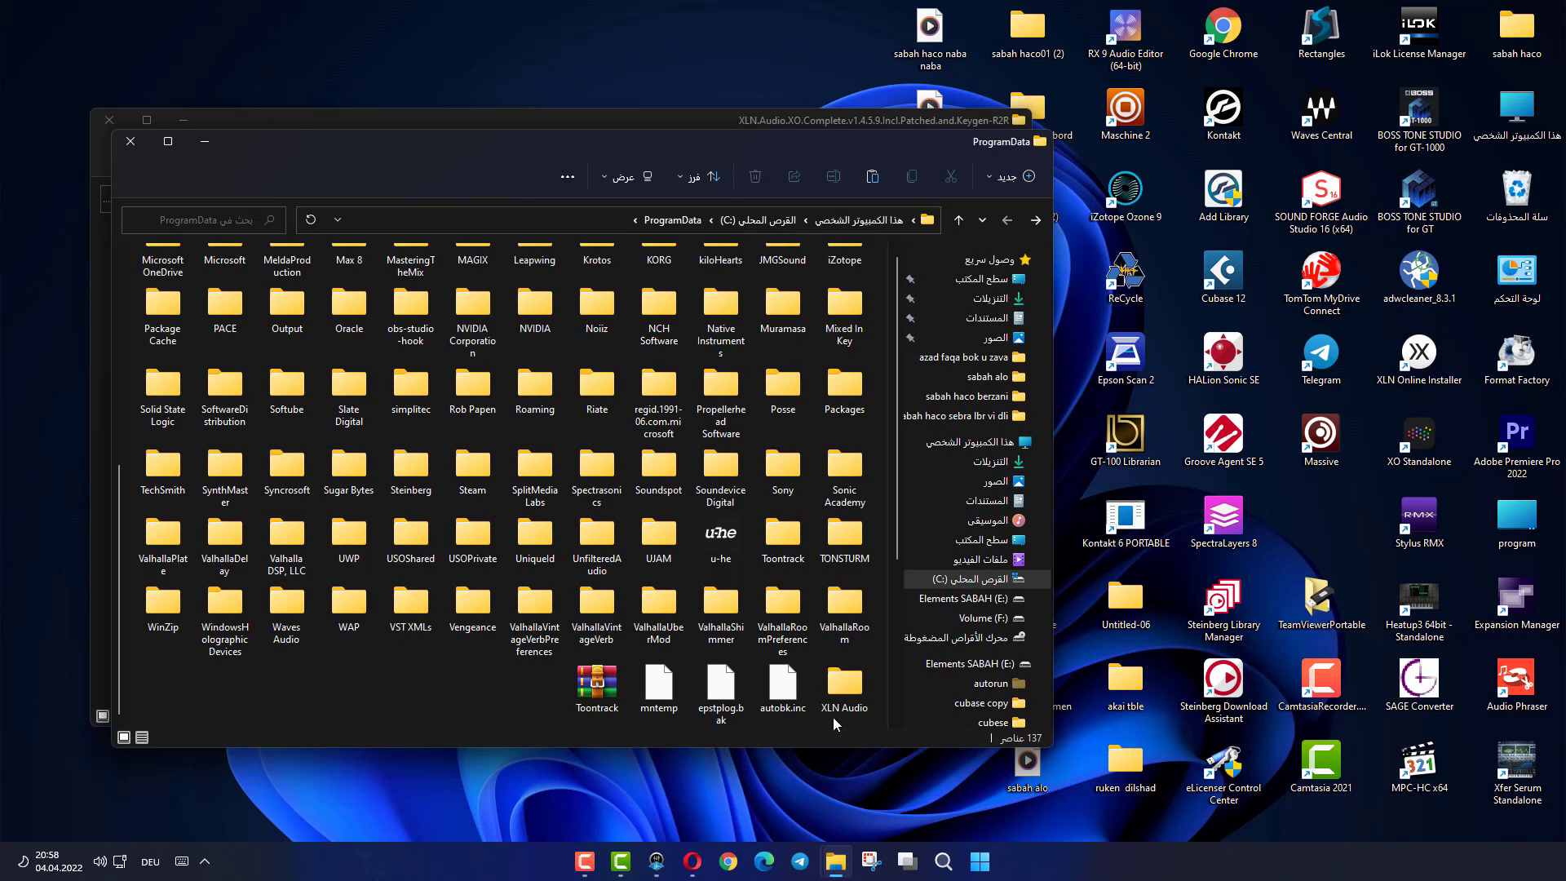
pyautogui.doubleClick(845, 685)
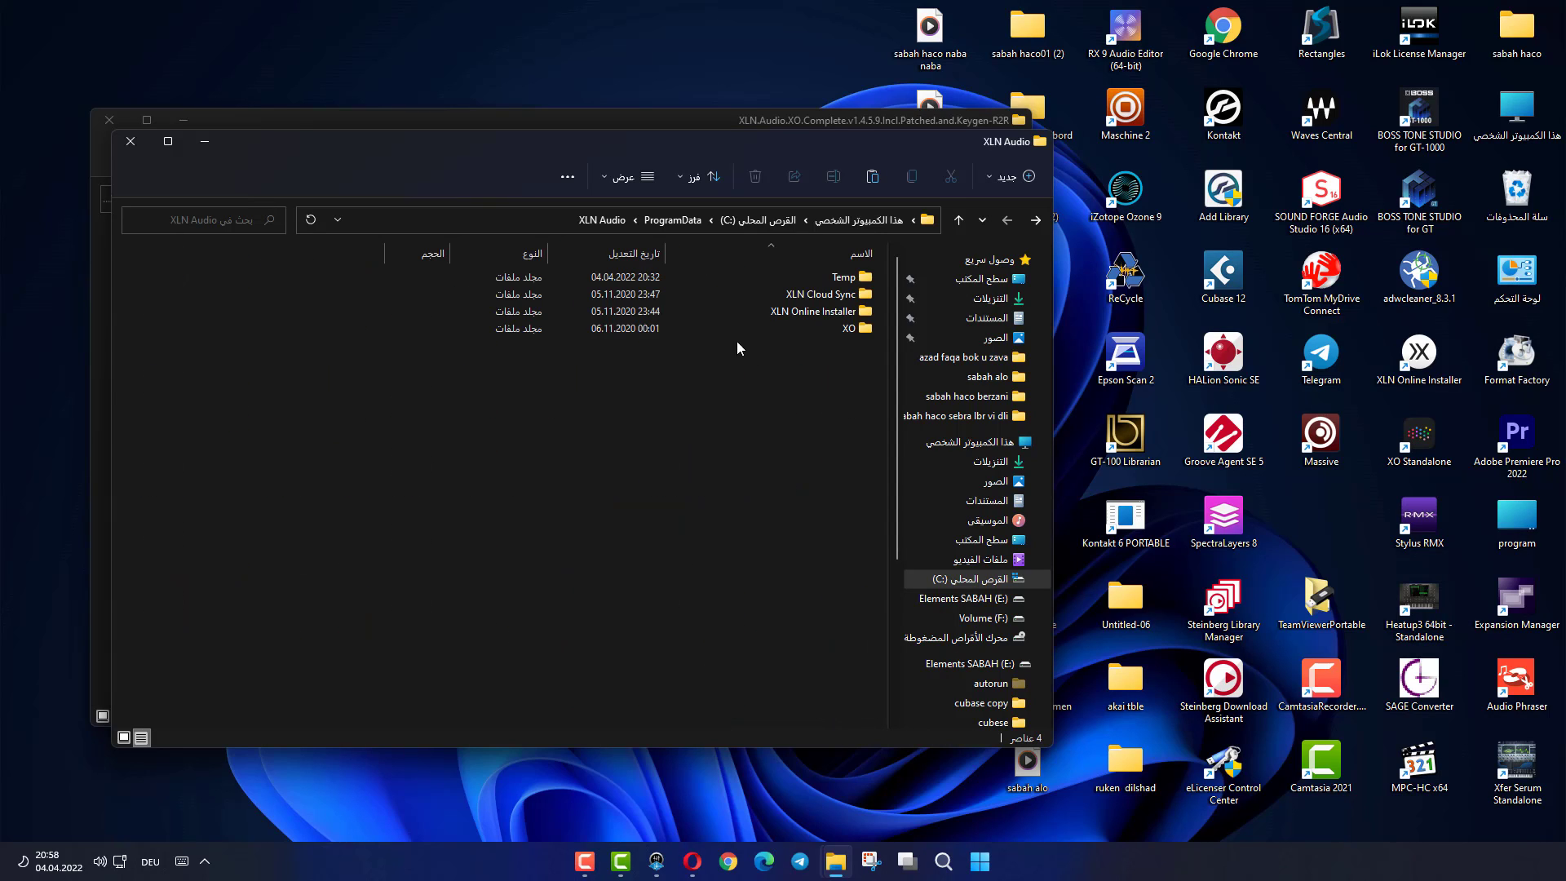
pyautogui.doubleClick(855, 330)
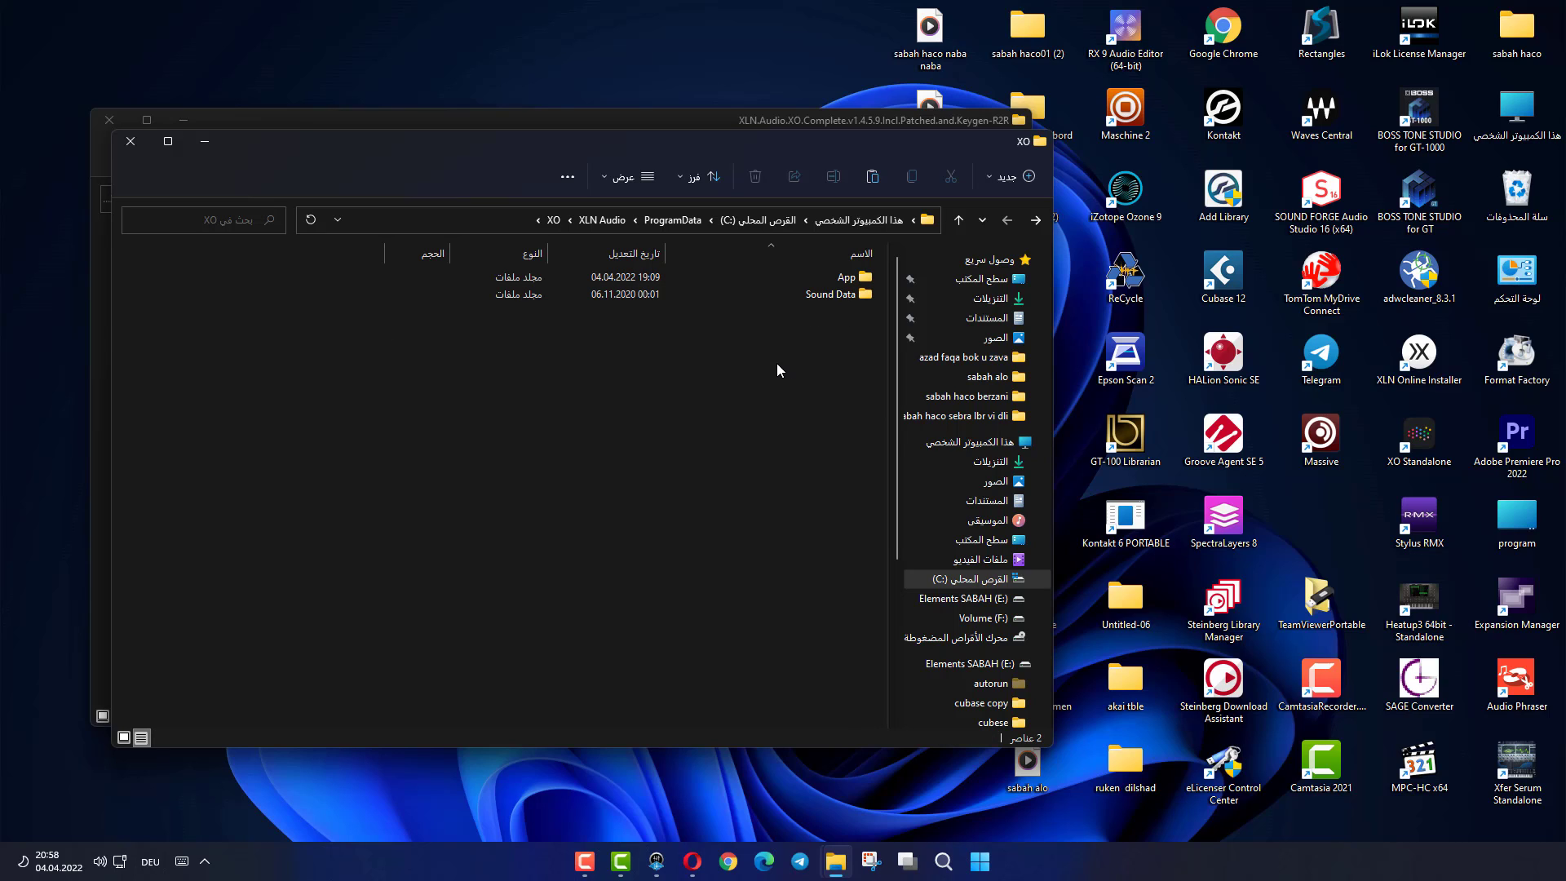
# Step: Show the paste option in the empty area of the XO folder, dismiss it, and close that folder window
pyautogui.rightClick(776, 370)
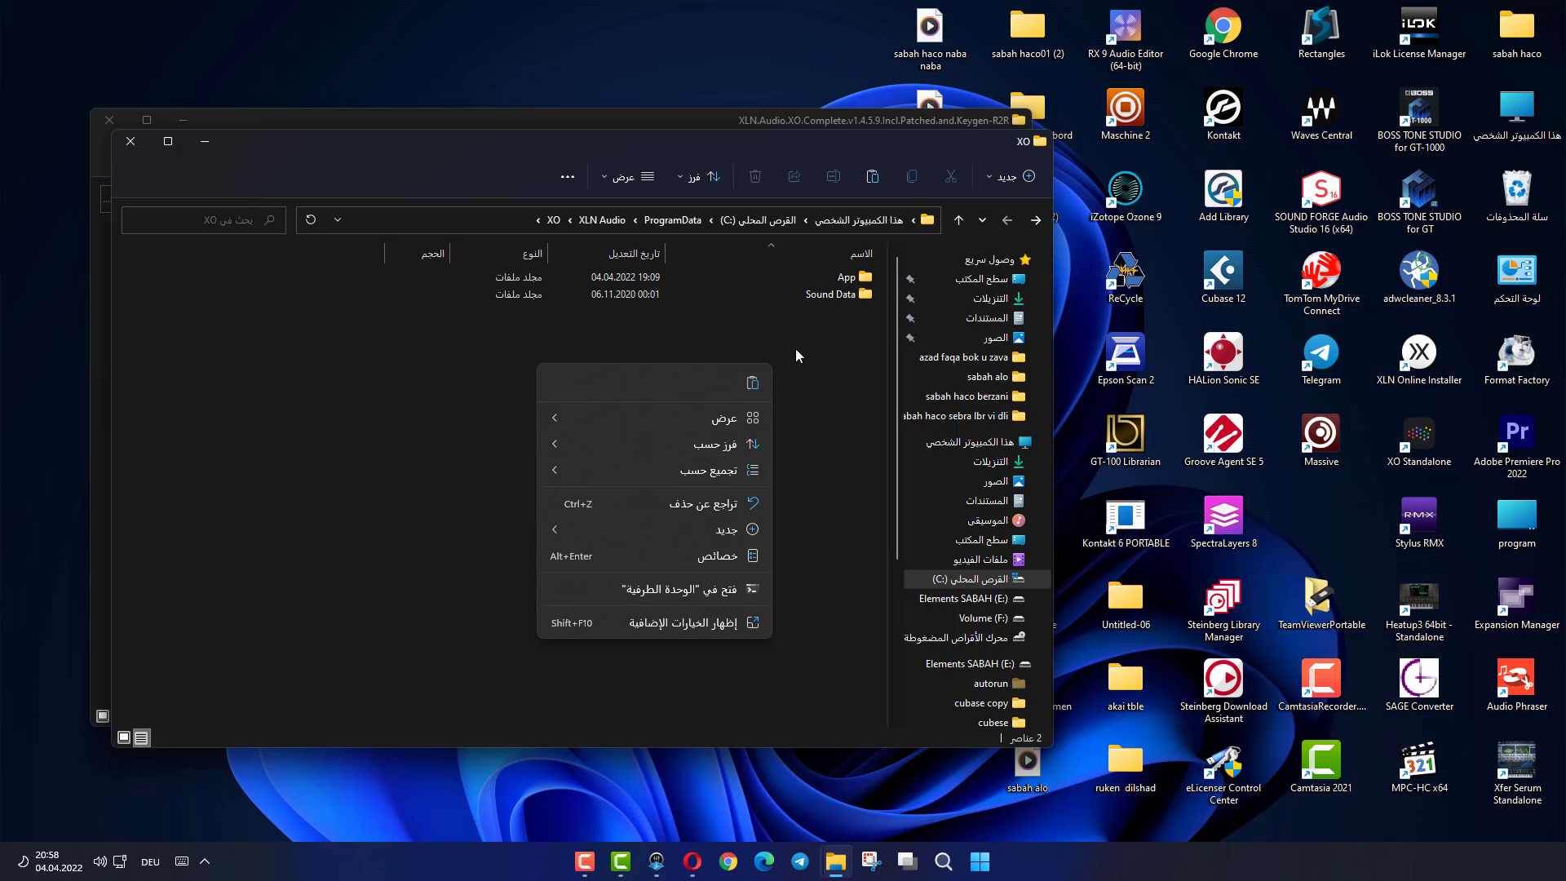
pyautogui.click(826, 380)
pyautogui.moveTo(428, 152); pyautogui.dragTo(573, 236)
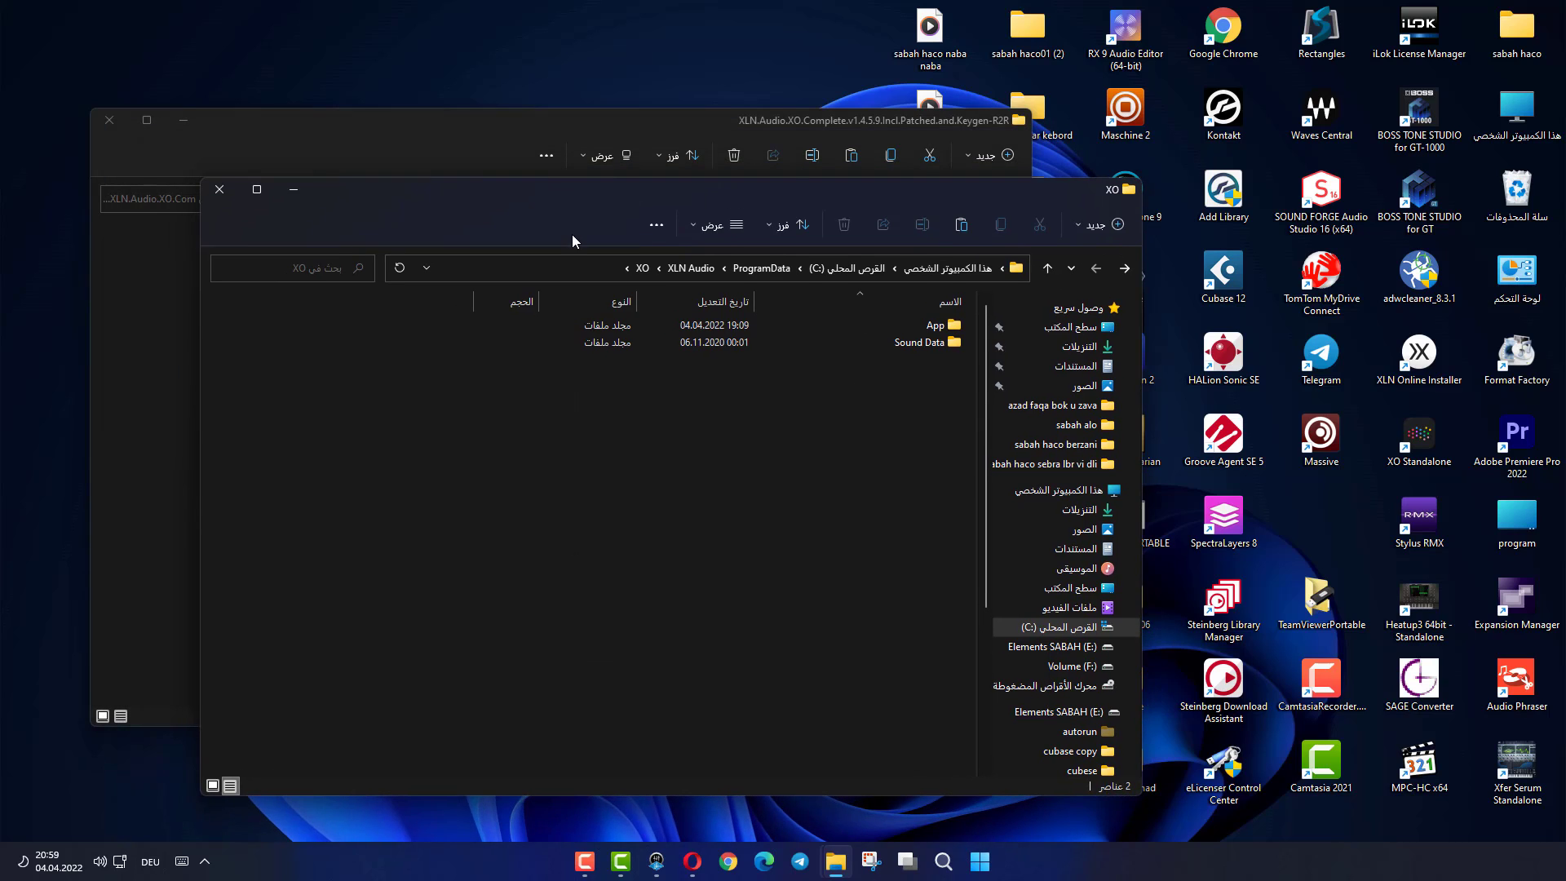
pyautogui.click(219, 189)
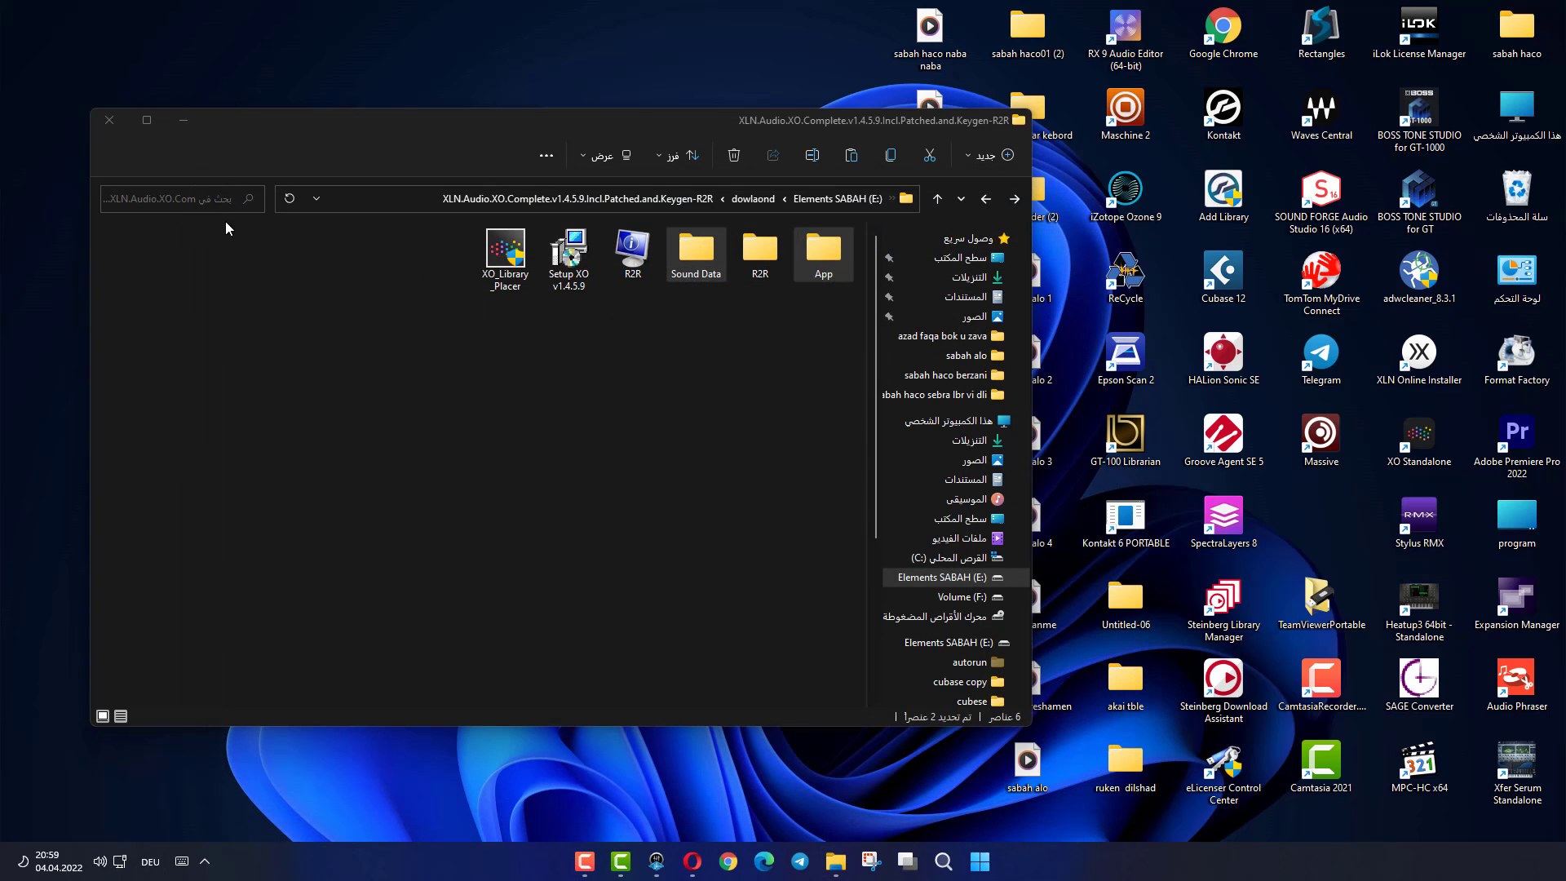
# Step: Run XO_Library_Placer from the XO package folder and dismiss its library placement message
pyautogui.doubleClick(505, 245)
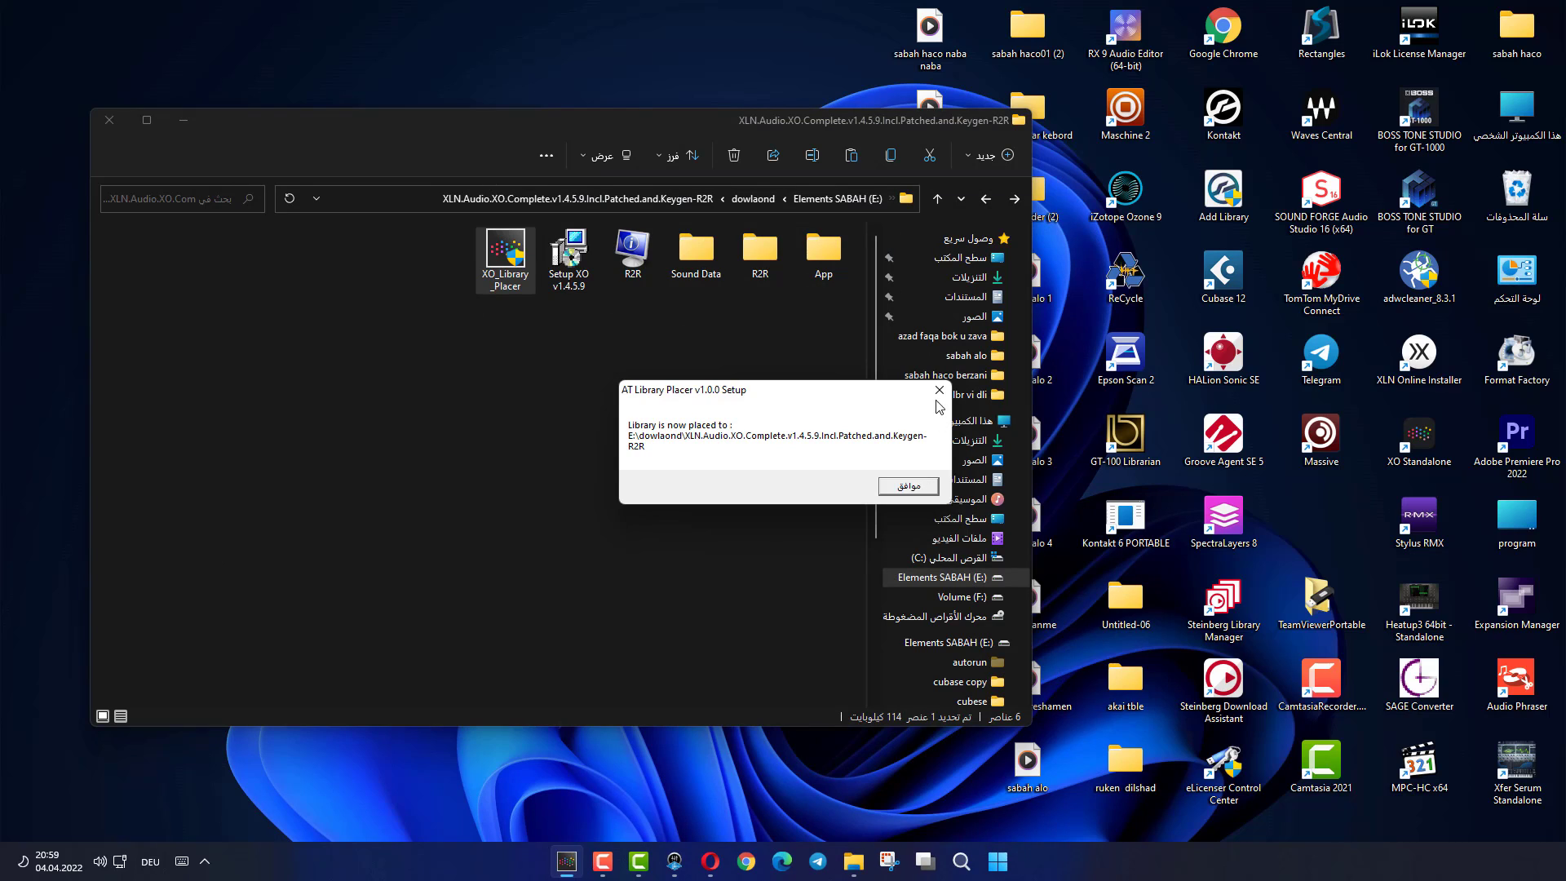
pyautogui.click(939, 389)
pyautogui.click(502, 414)
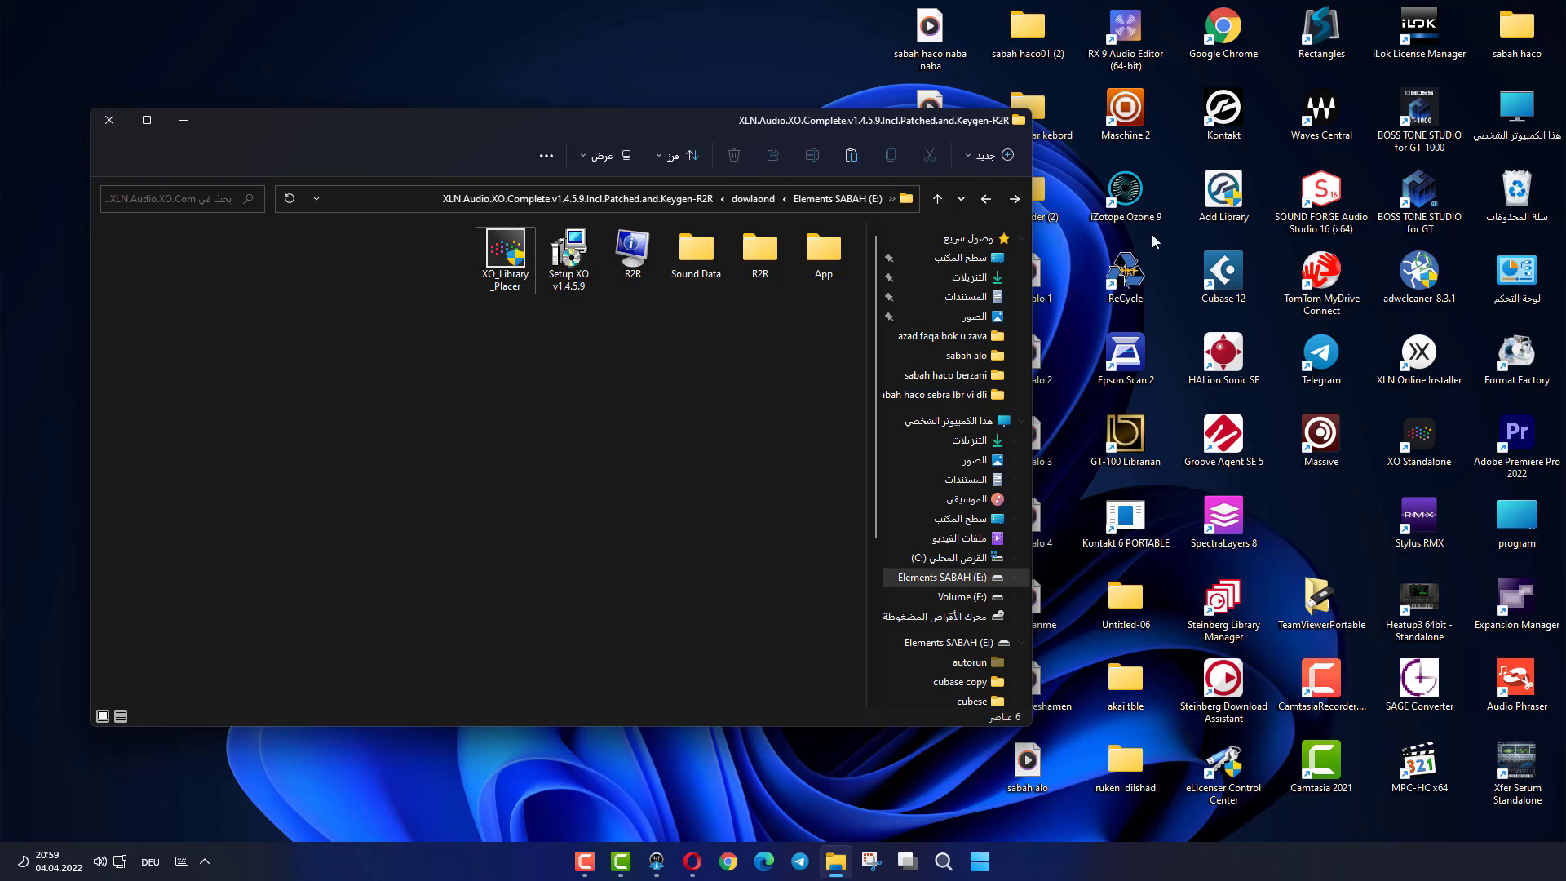
# Step: Select the XO Standalone shortcut on the desktop to point it out, and close the XO package folder
pyautogui.click(1430, 438)
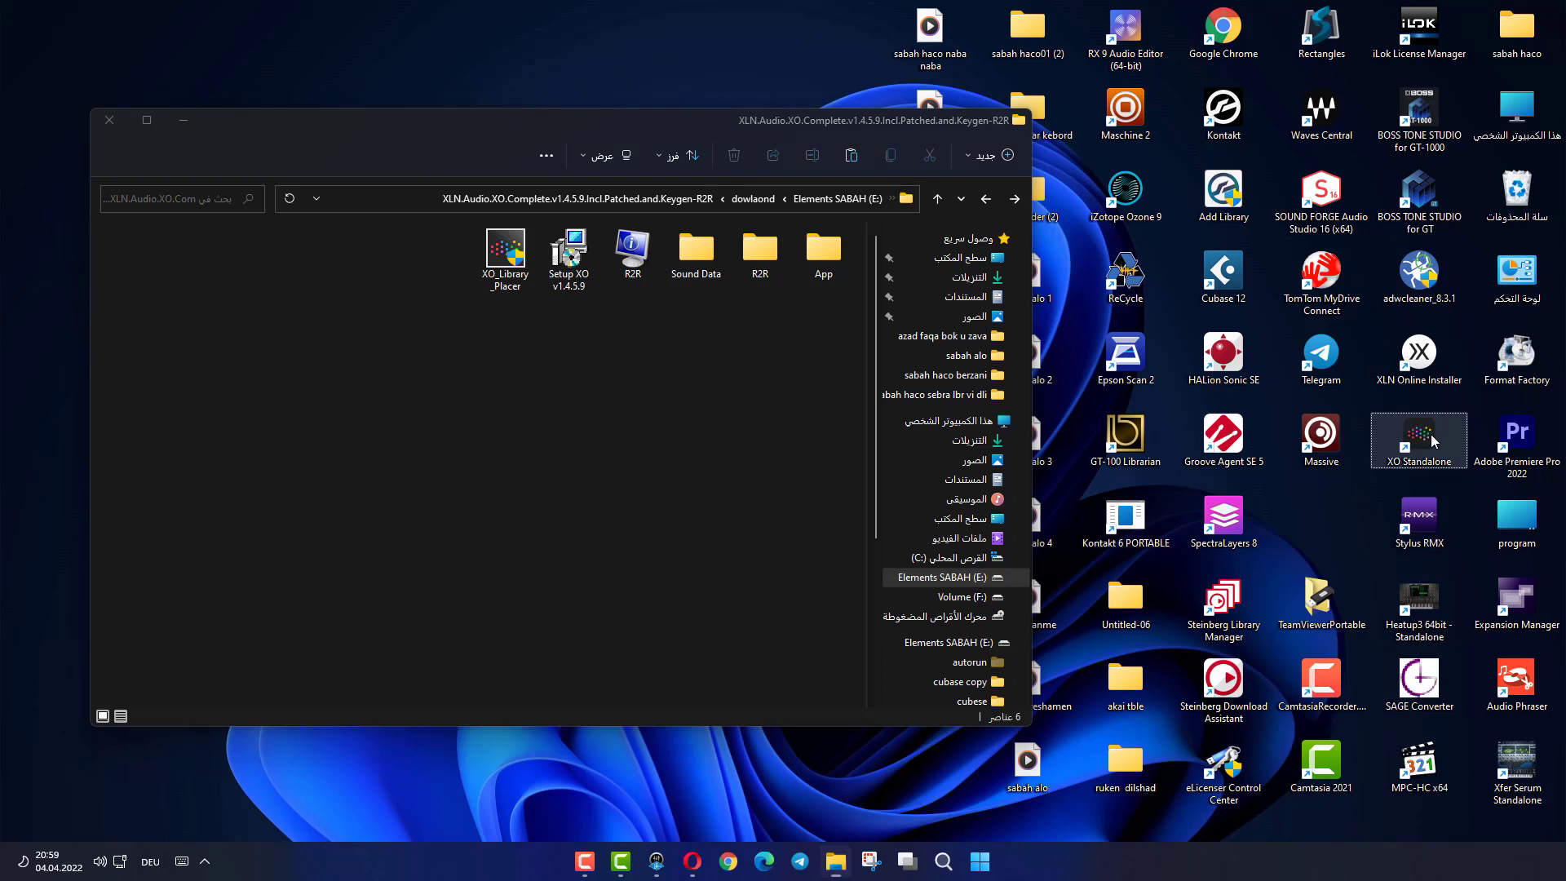
pyautogui.click(645, 419)
pyautogui.click(108, 122)
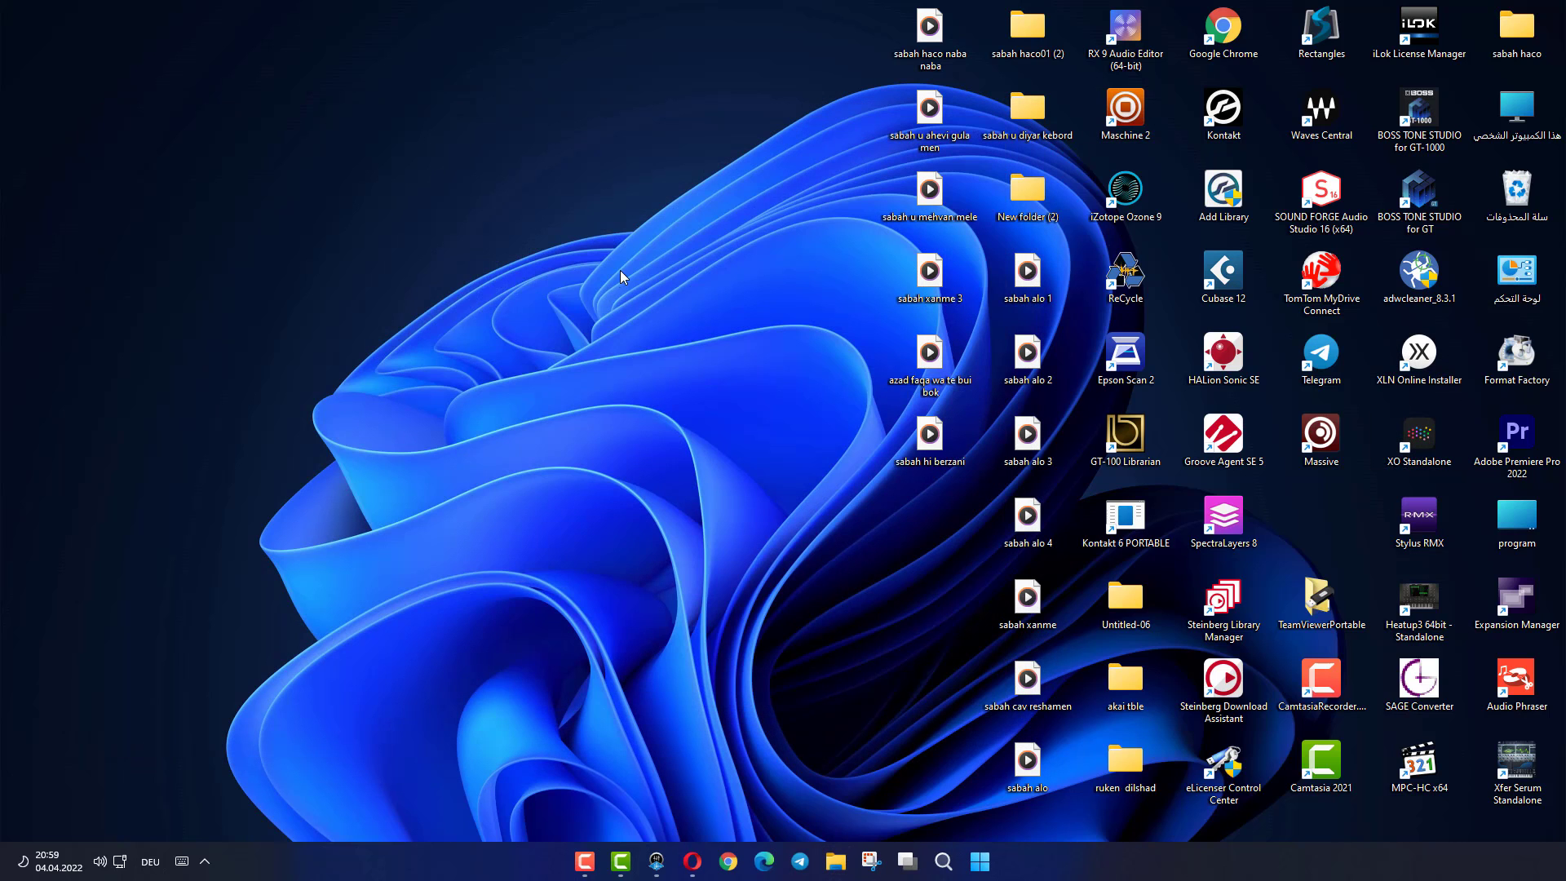